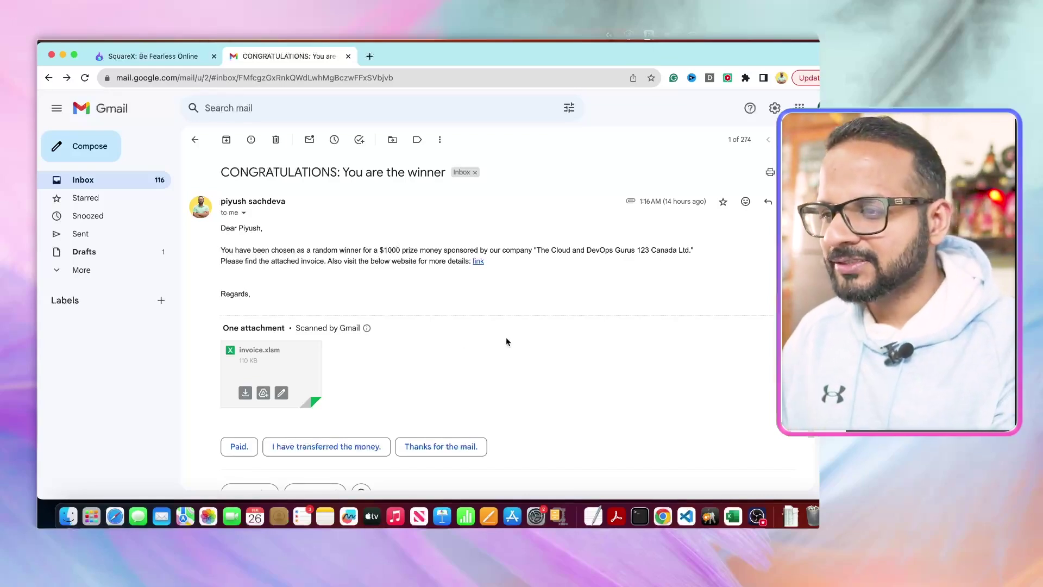
Step: Download the invoice.xlsm attachment, open it in Excel, and move the Calendar window aside
left_click(245, 393)
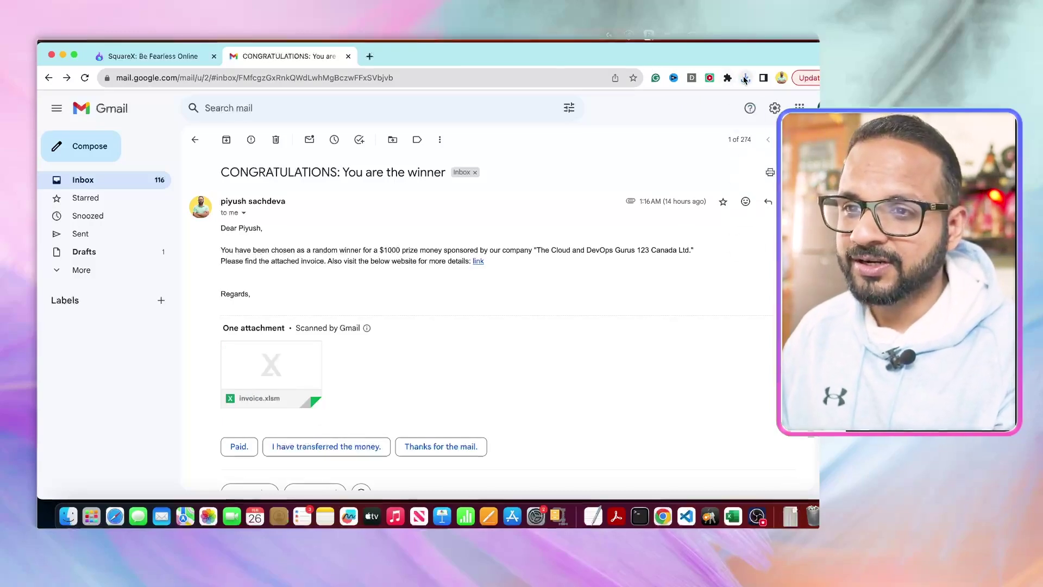
left_click(745, 77)
left_click(607, 128)
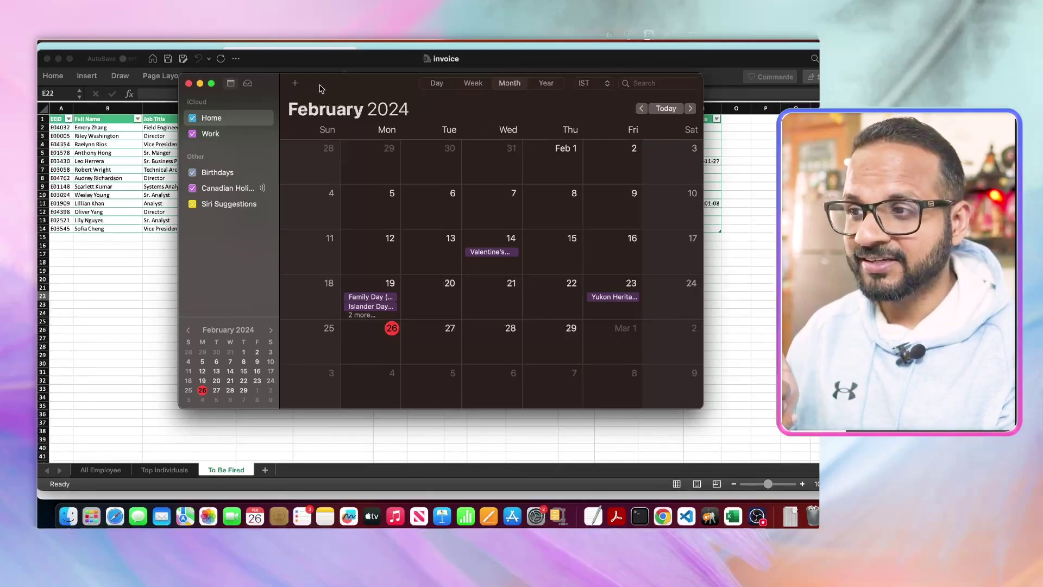
left_click_drag(319, 87, 333, 168)
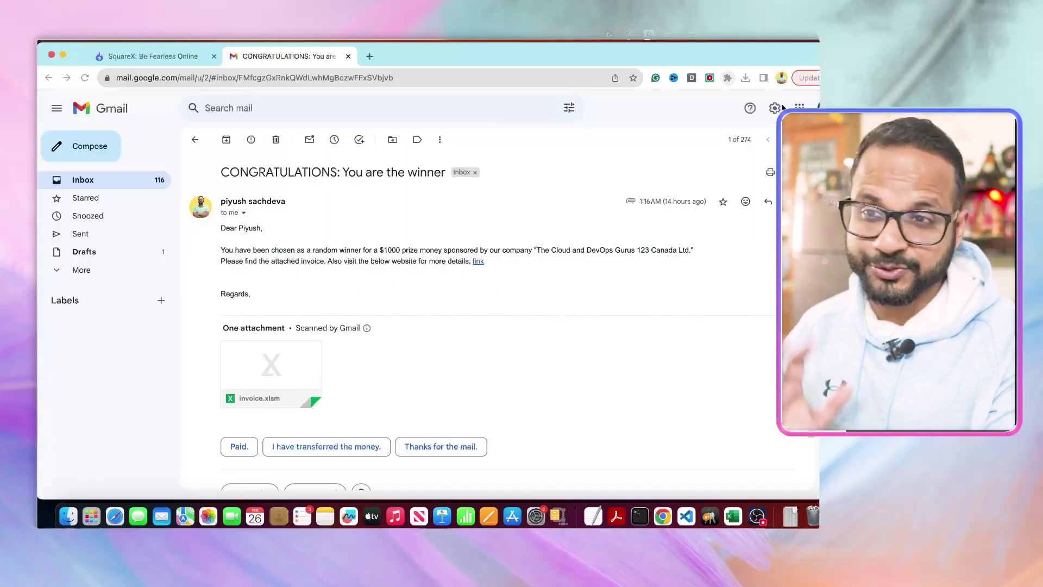
Step: Open invoice.xlsm once more from Chrome's recent downloads list
left_click(746, 78)
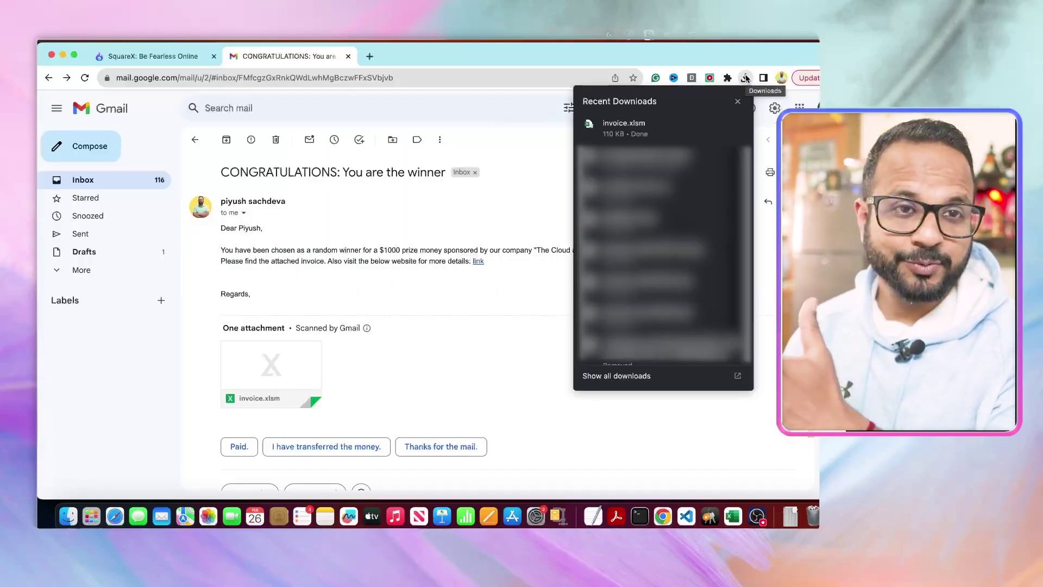
left_click(623, 125)
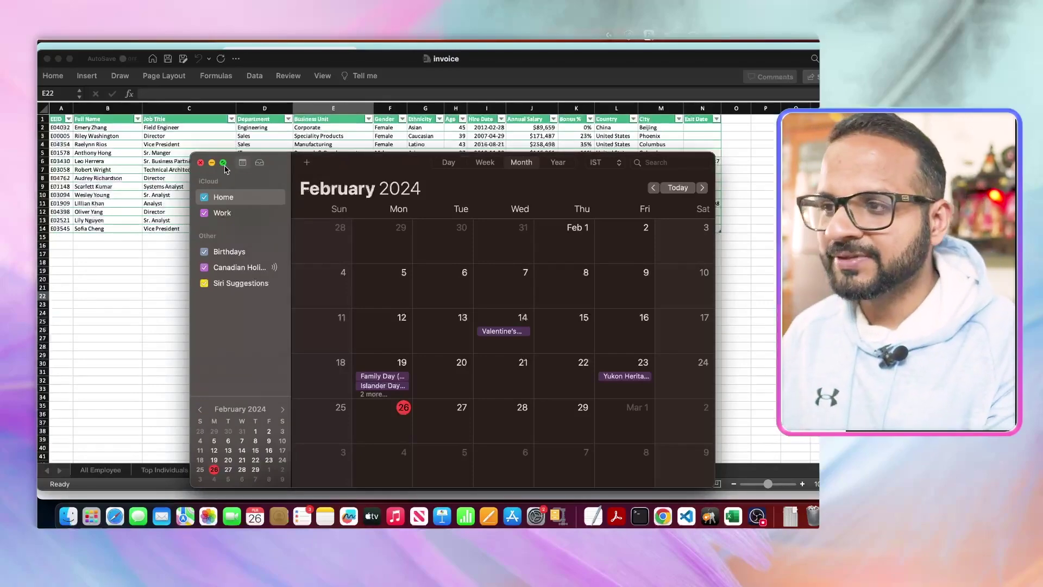
mouse_move(225, 169)
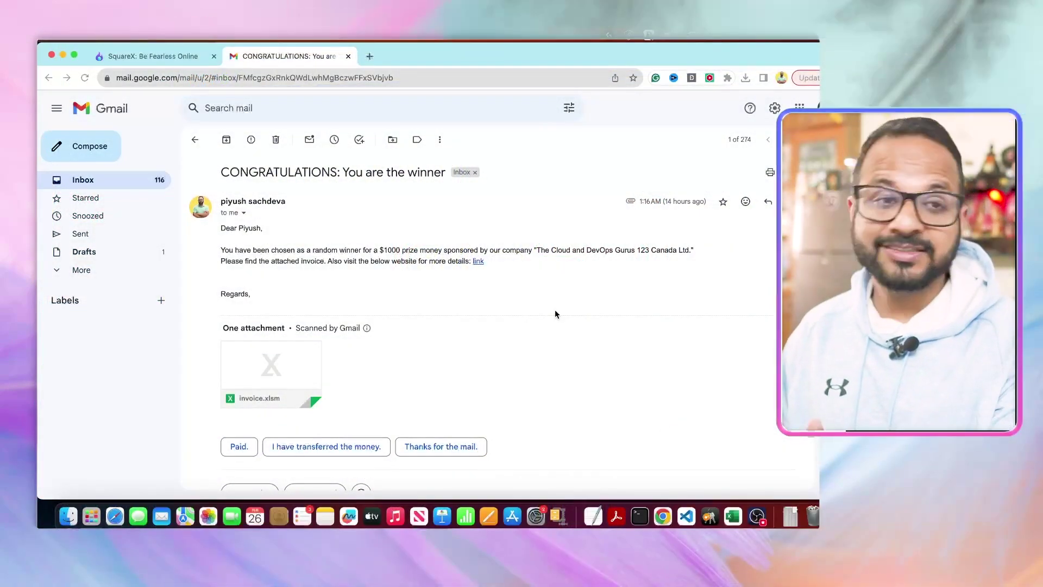
Step: Add the SquareX: Be Secure, Anonymous, Private Online extension from sqrx.com via the Chrome Web Store, accepting its permissions
left_click(160, 56)
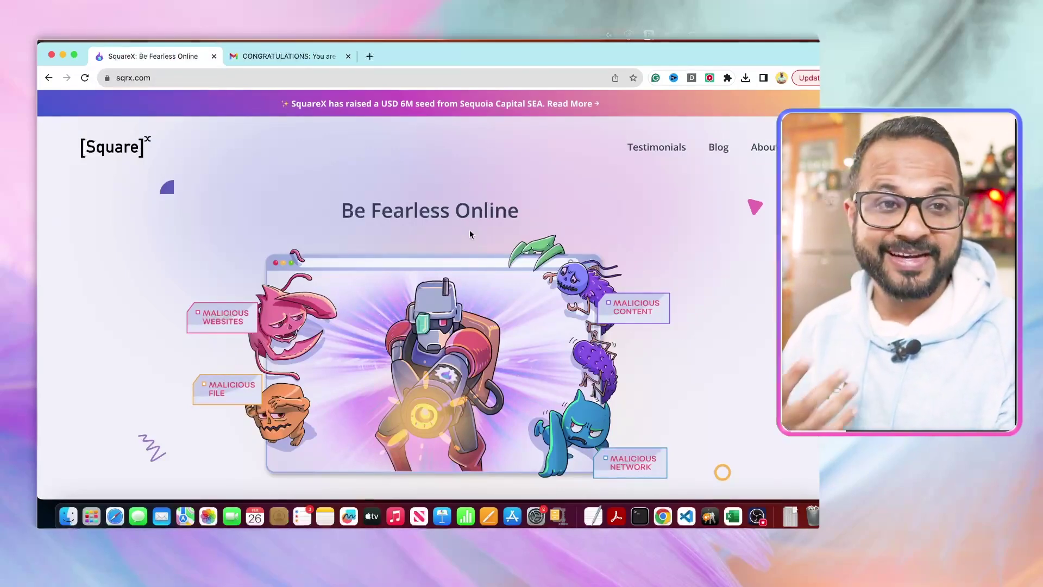
scroll(471, 233, "down", 5)
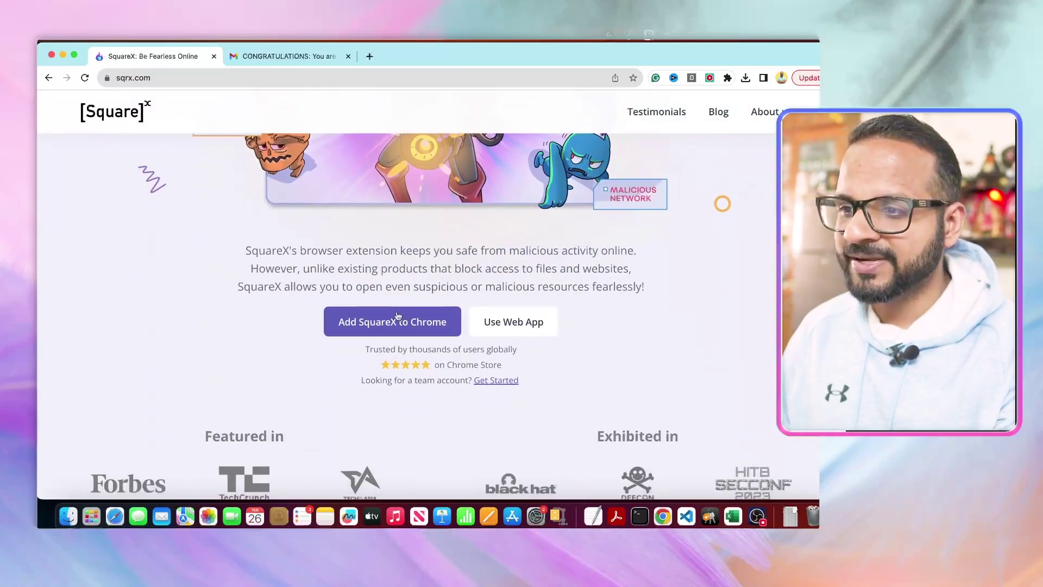
left_click(368, 326)
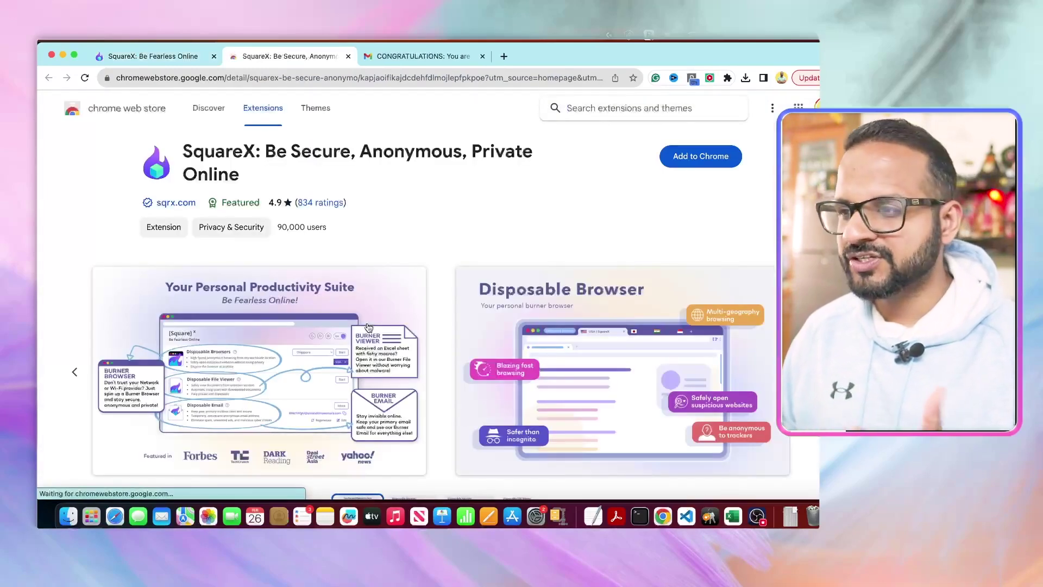
left_click(695, 164)
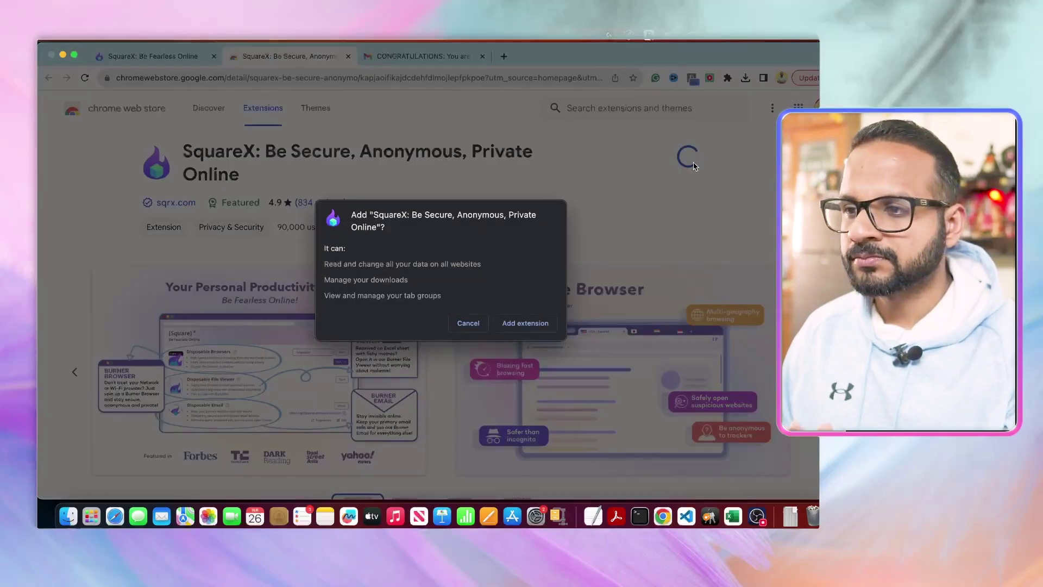
left_click(509, 326)
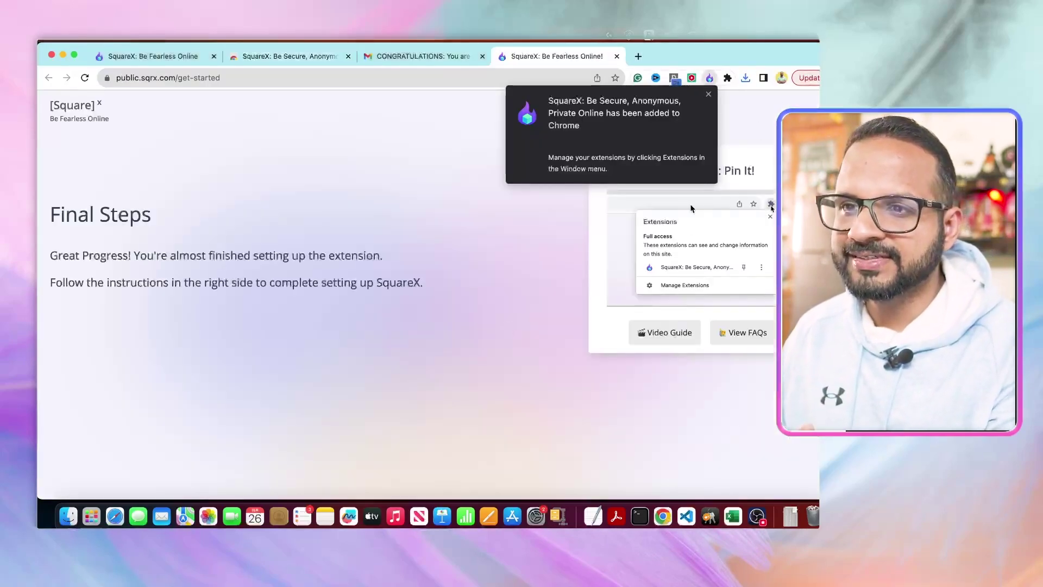
Step: Pin the SquareX extension to the Chrome toolbar
left_click(727, 79)
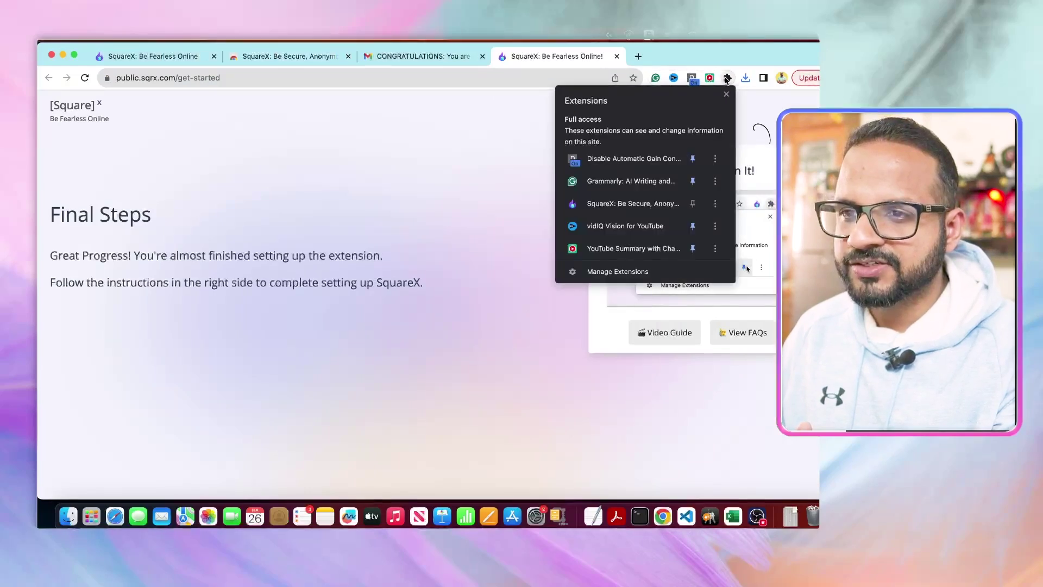
left_click(693, 204)
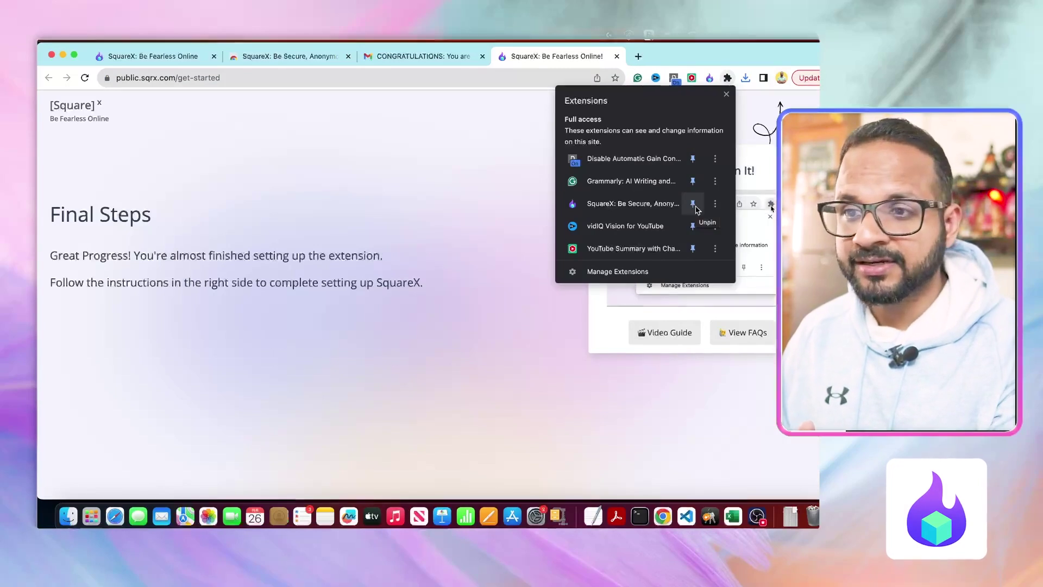
left_click(427, 161)
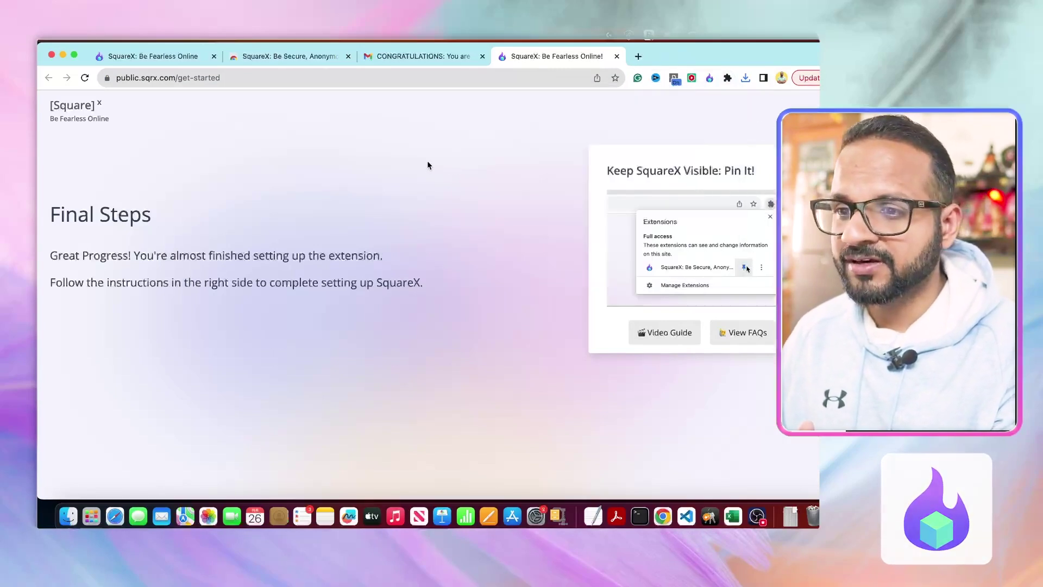
Step: Sign up for SquareX with a Google account, allowing sqrx.com to use its details
left_click(709, 79)
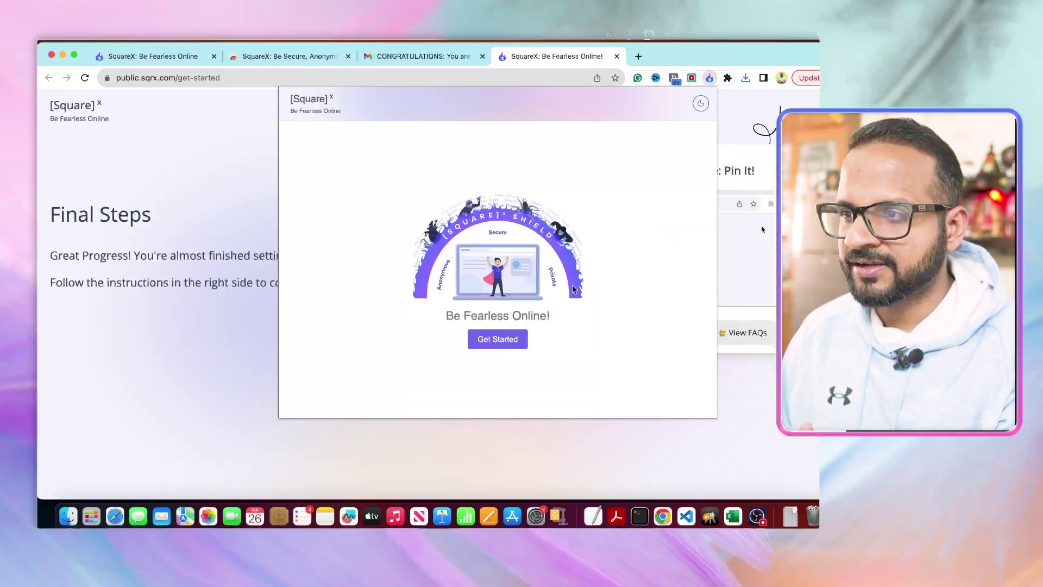
left_click(496, 341)
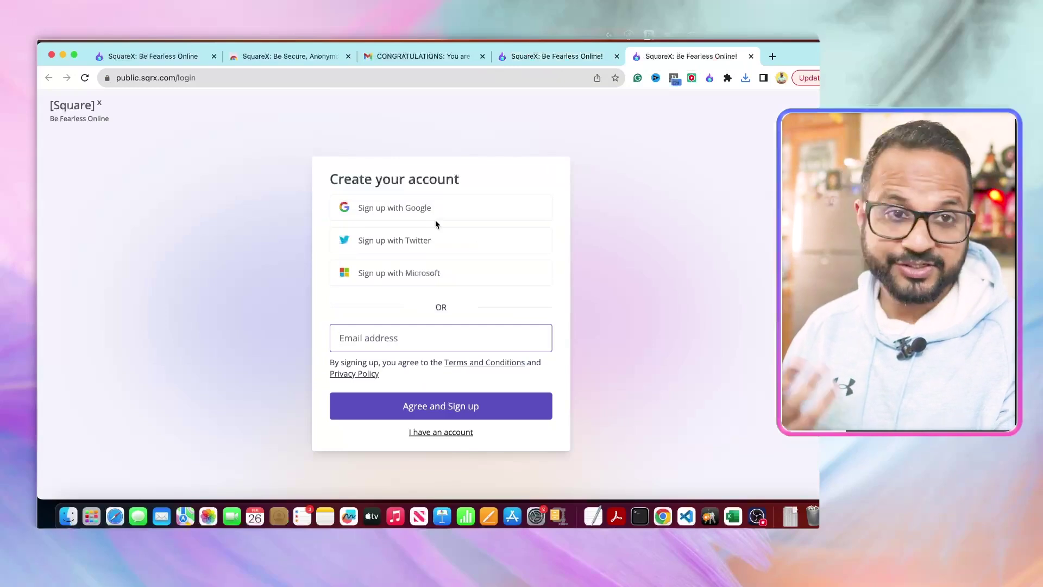
left_click(391, 215)
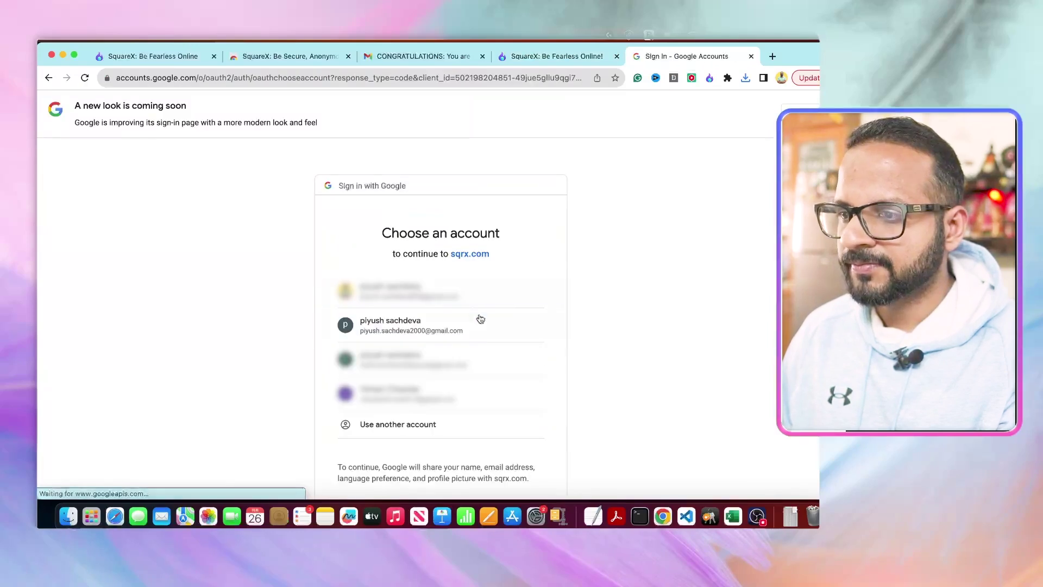
left_click(439, 329)
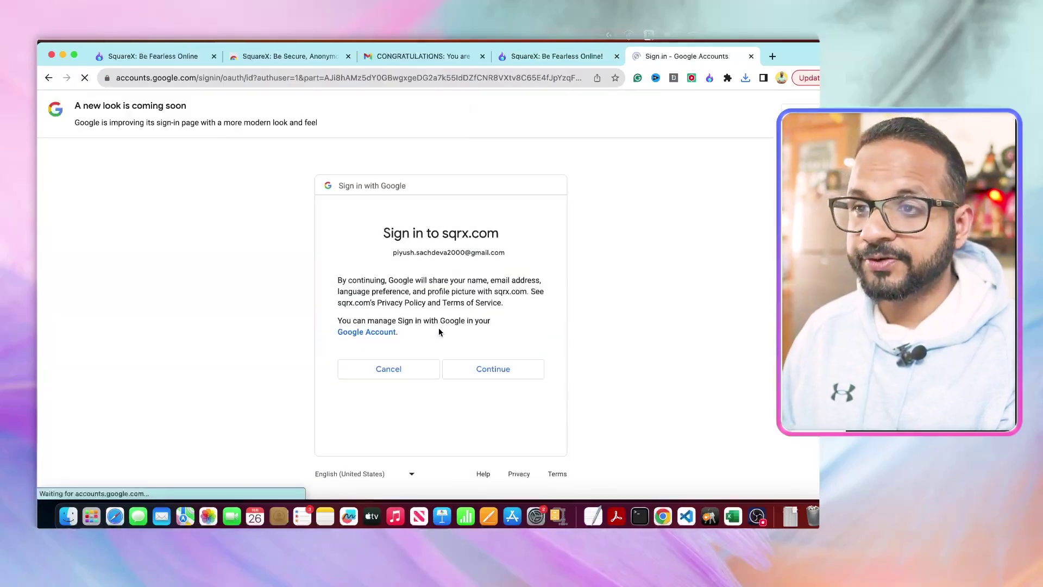
left_click(491, 373)
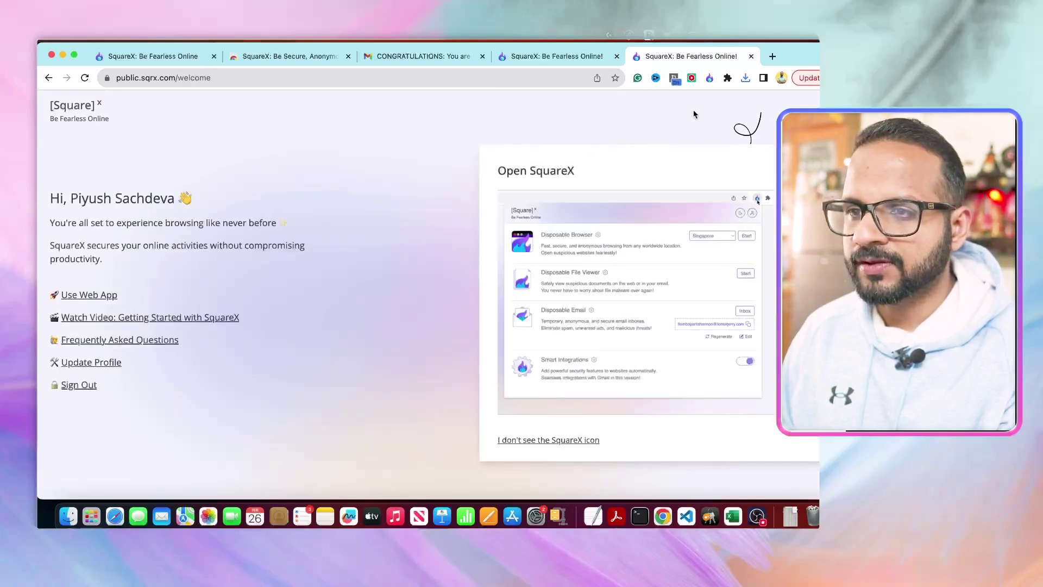
Step: Switch the SquareX Disposable Browser location from Singapore to UK
left_click(710, 79)
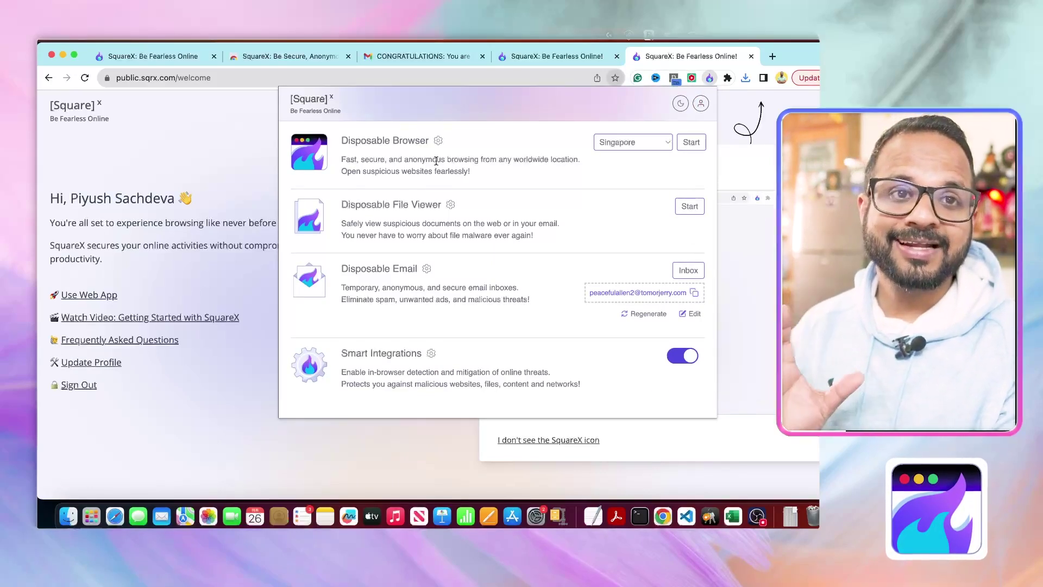
left_click(634, 147)
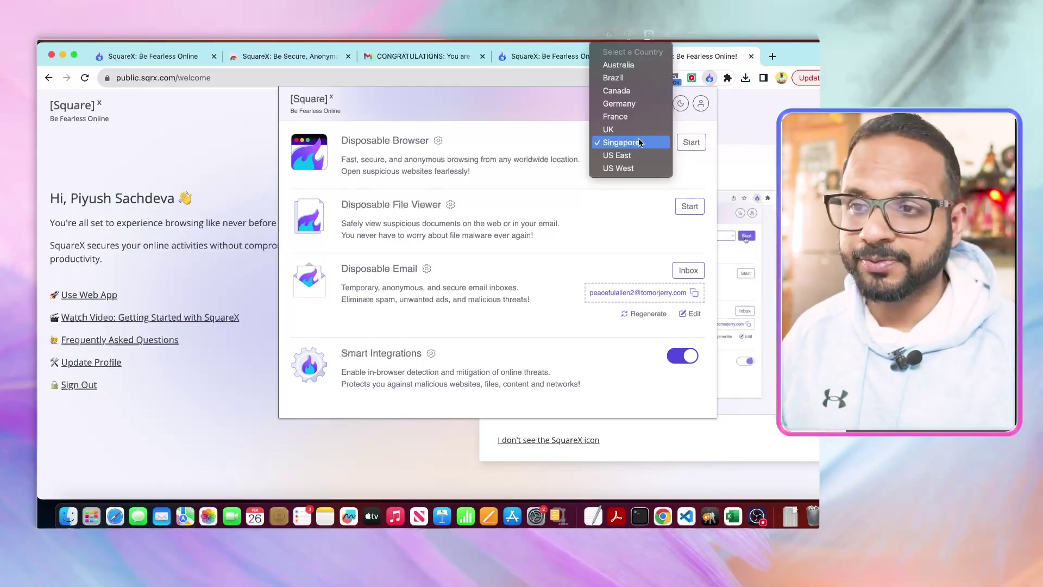
left_click(543, 185)
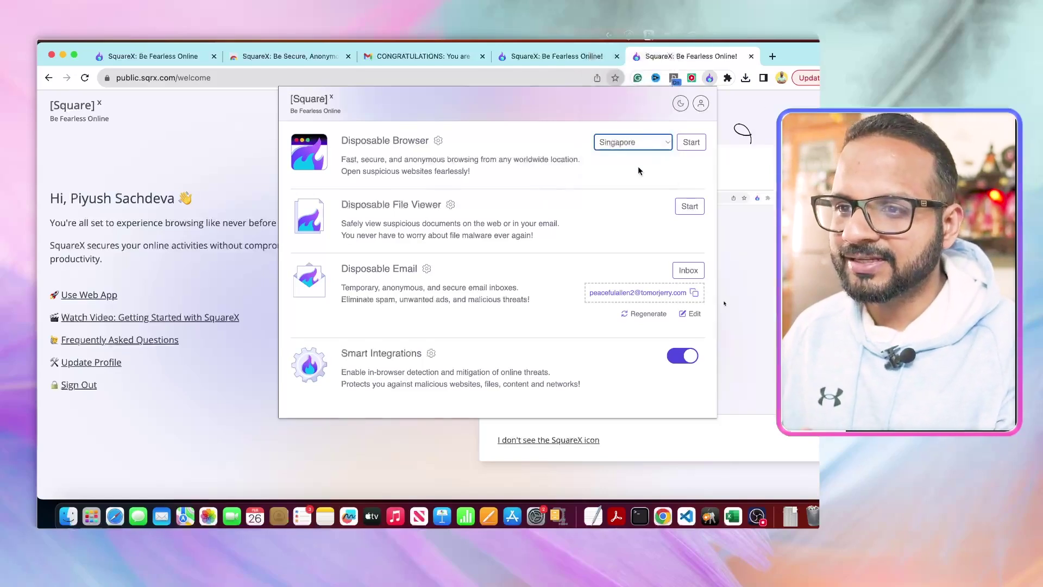
left_click(641, 146)
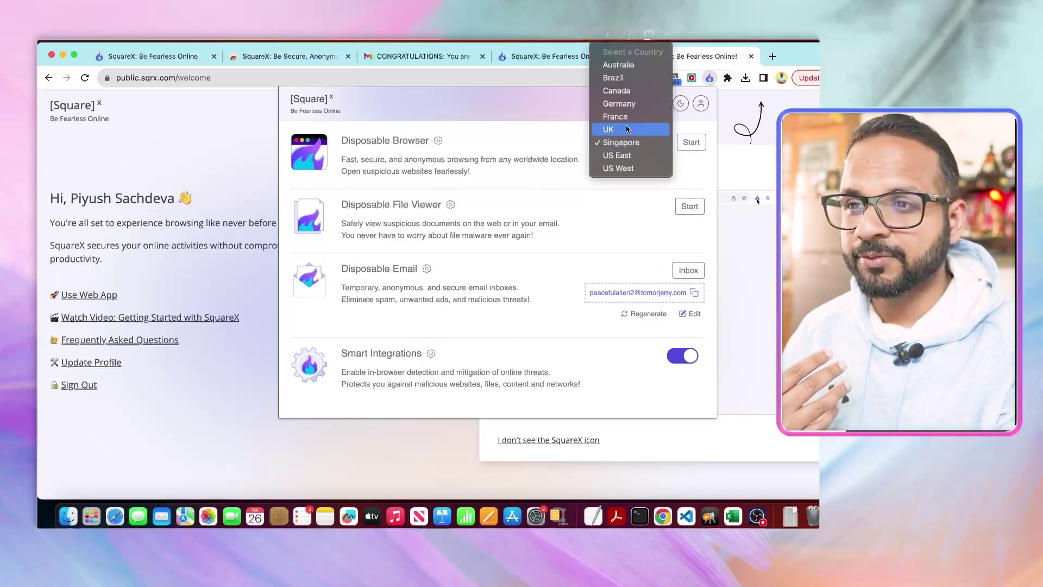
left_click(622, 131)
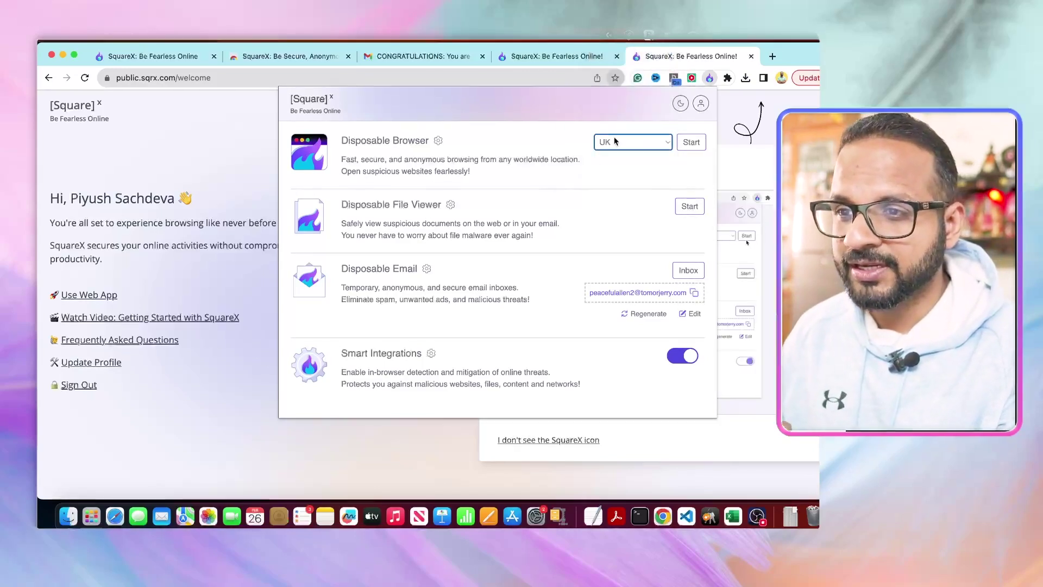
Step: Launch a UK disposable browser and look up its IP on whatismyip.com
left_click(691, 142)
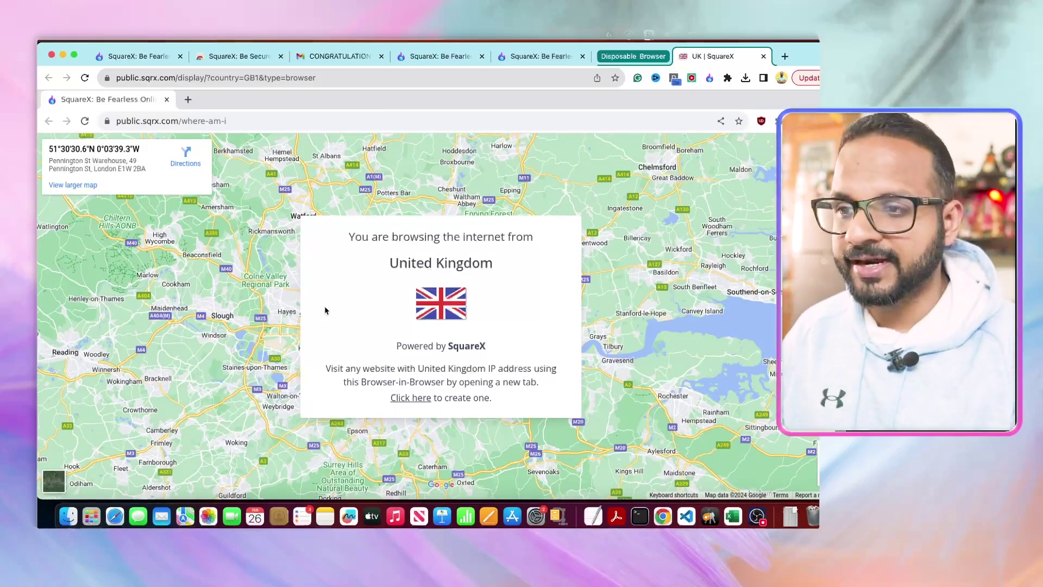
left_click(189, 100)
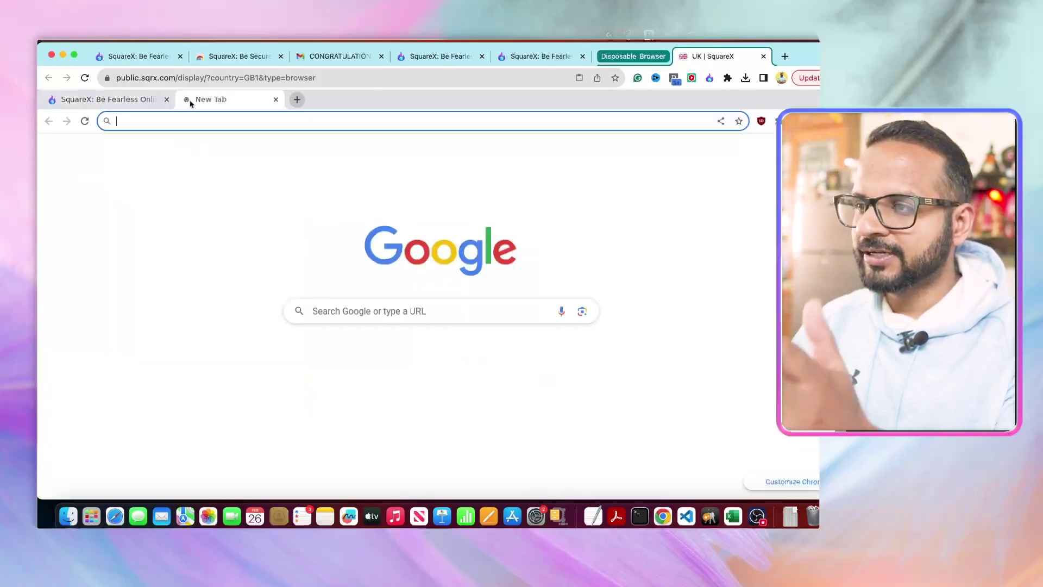
type("whatismyip")
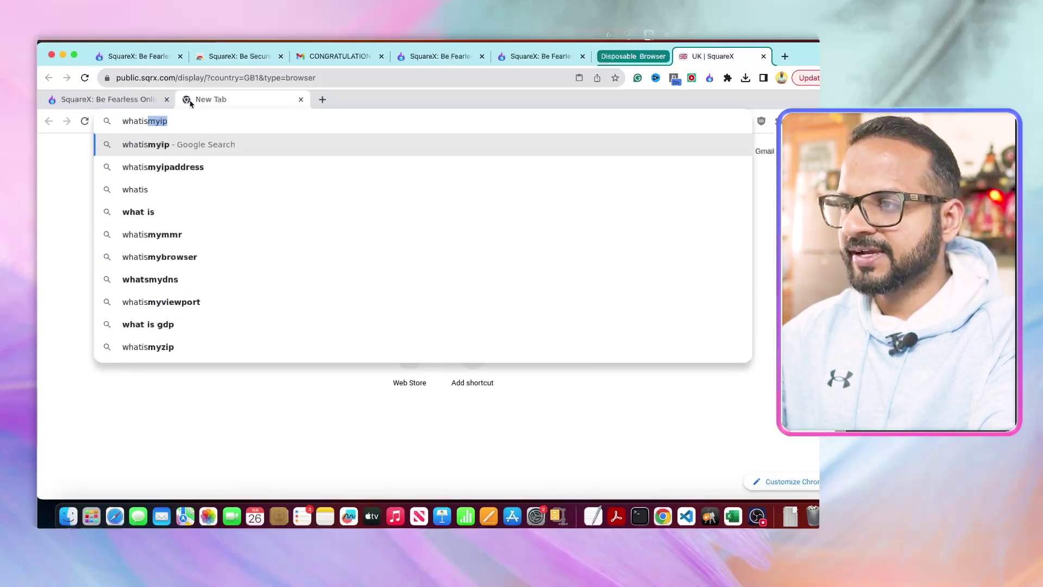
key("Return")
left_click(241, 281)
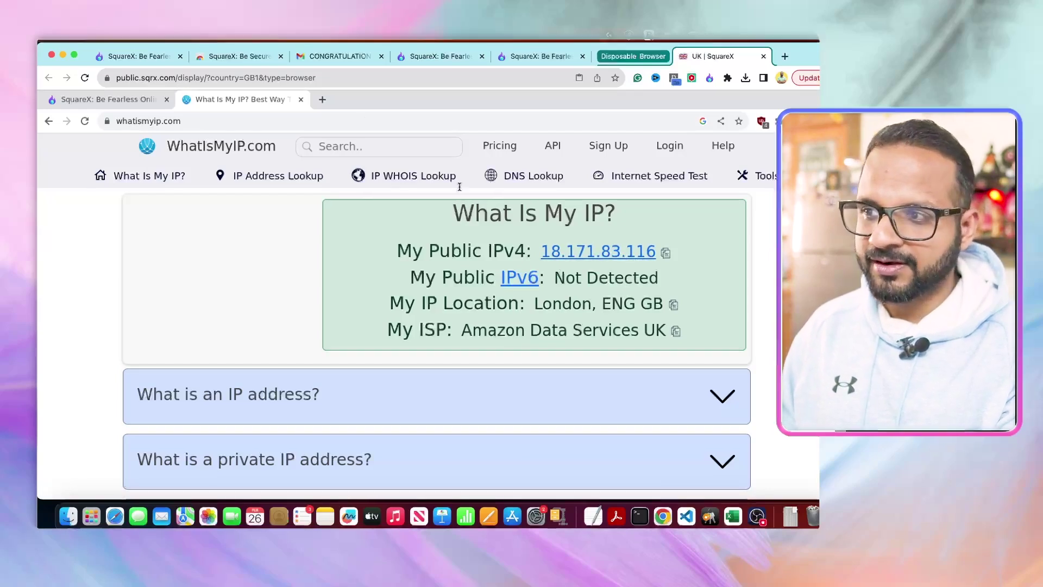
Step: Check the page showing the London location, then leave the sandbox for the SquareX welcome page
left_click(325, 104)
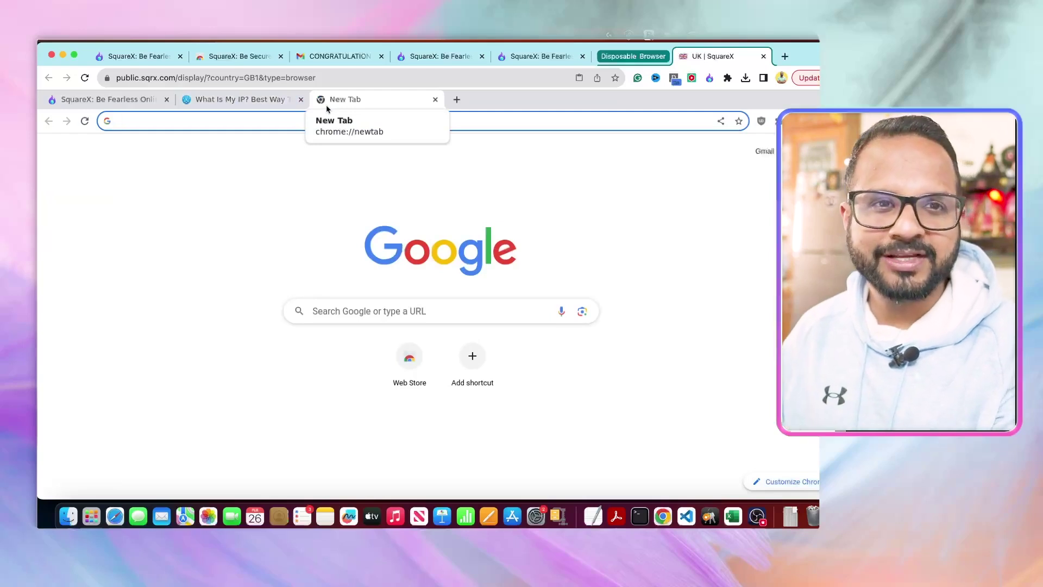
left_click(220, 103)
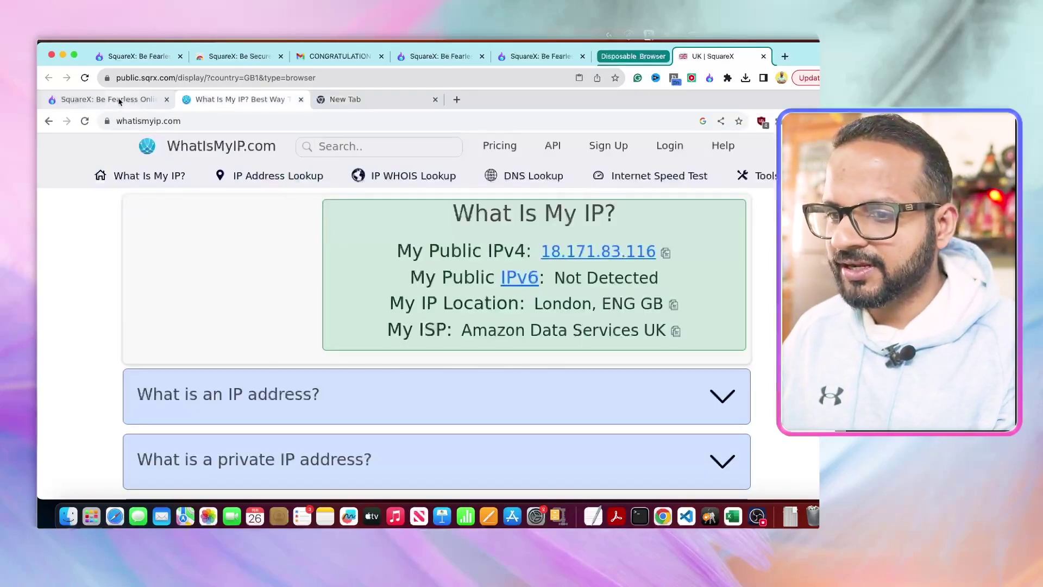
left_click(119, 101)
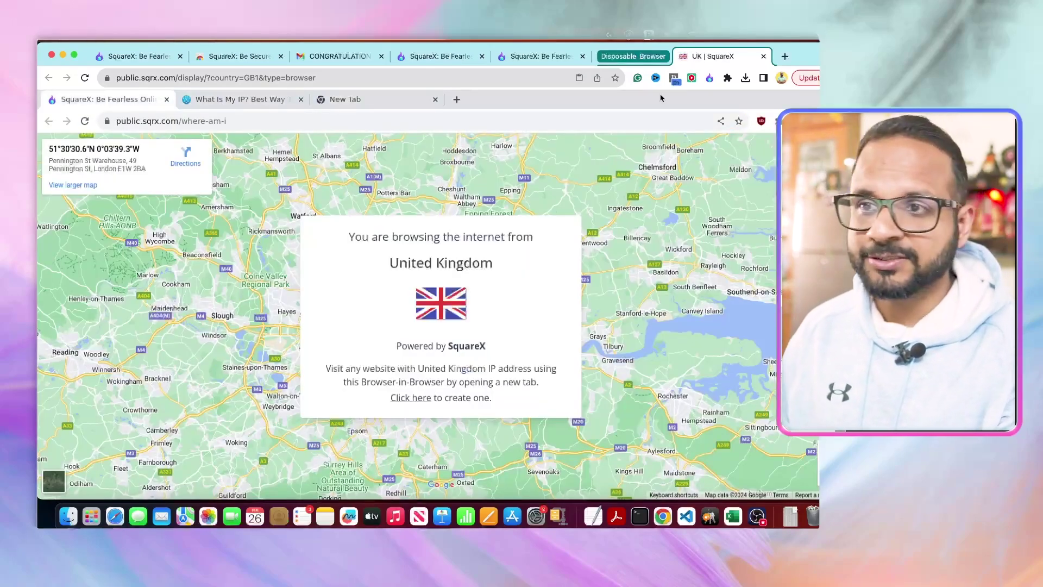
left_click(625, 58)
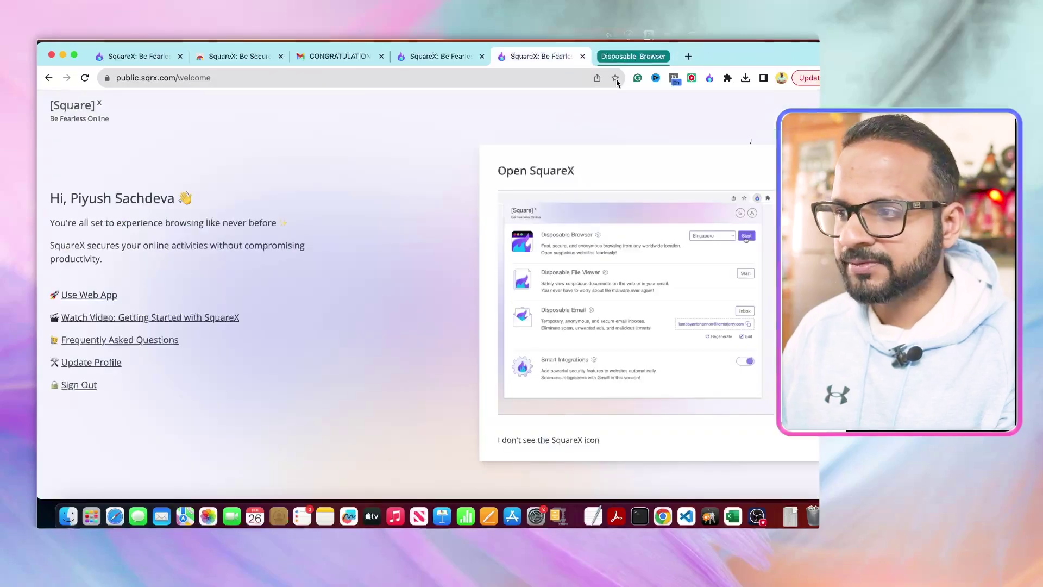
Step: End the UK disposable browsing session from the SquareX panel, keeping Singapore selected
left_click(512, 56)
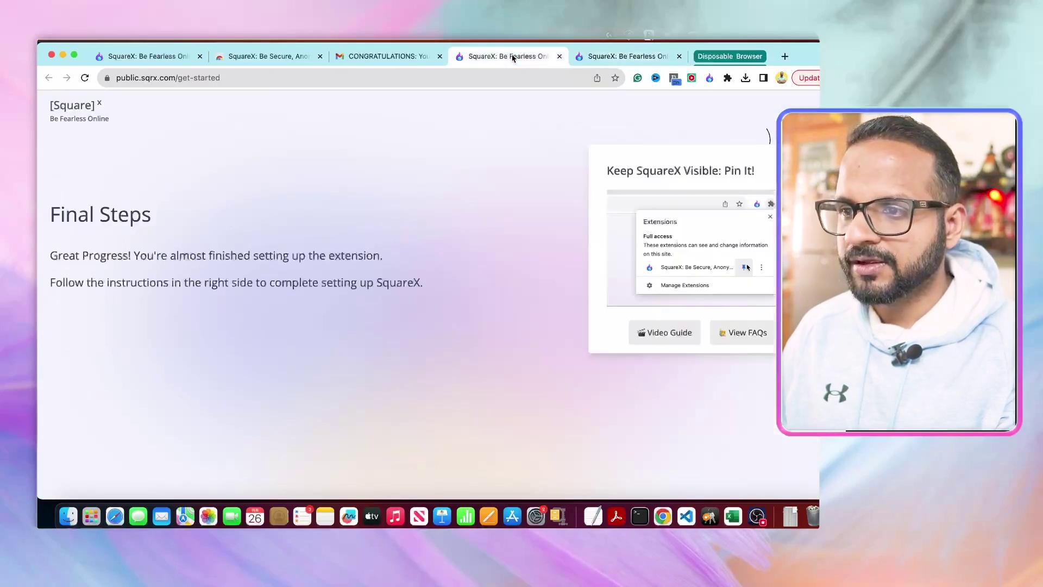
left_click(710, 80)
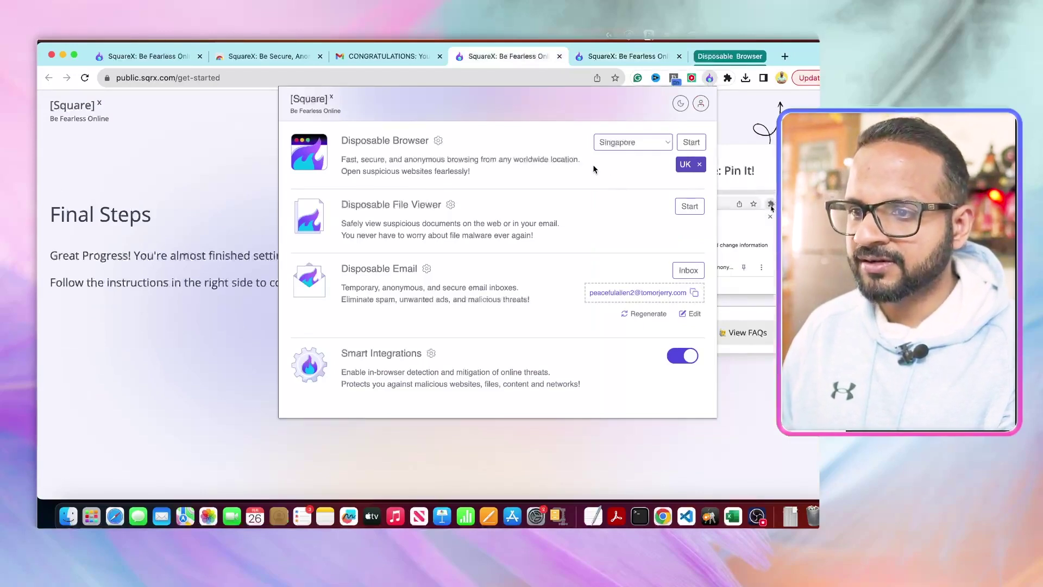
left_click(647, 147)
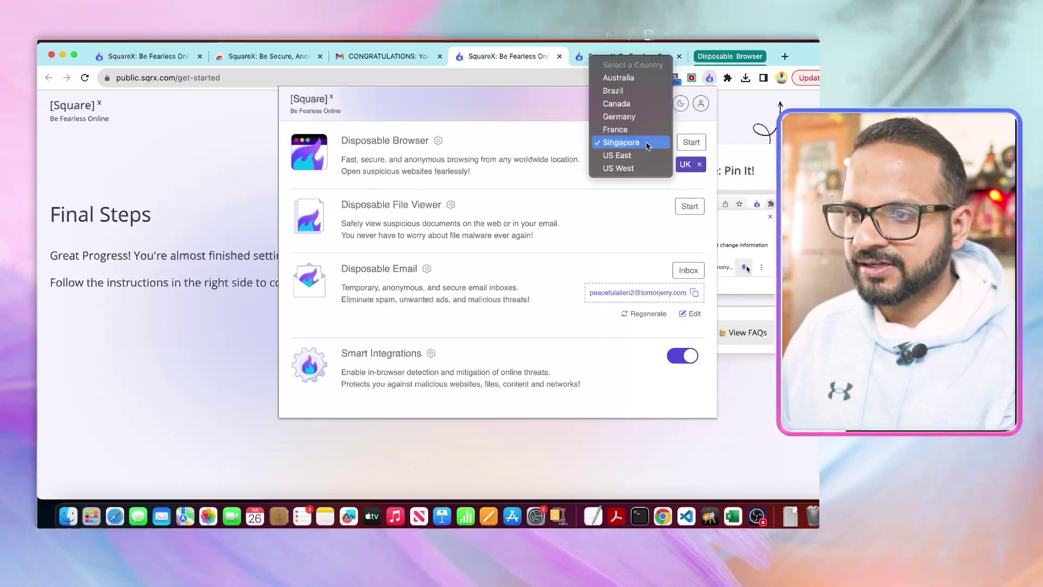
left_click(638, 187)
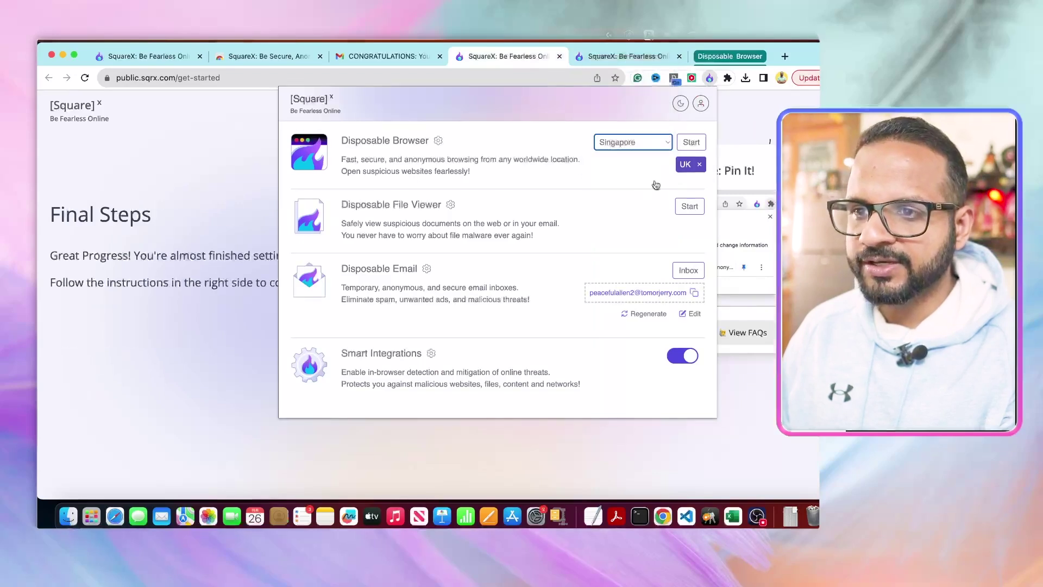
left_click(699, 166)
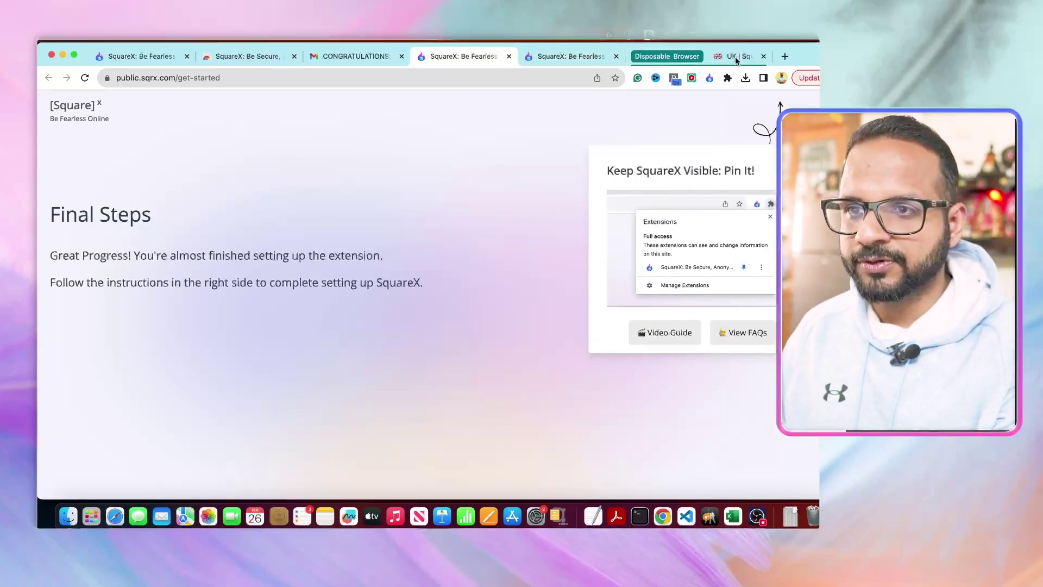
Step: Close the Session Disposed tab and return to the 'CONGRATULATIONS: You are the winner' email
left_click(710, 58)
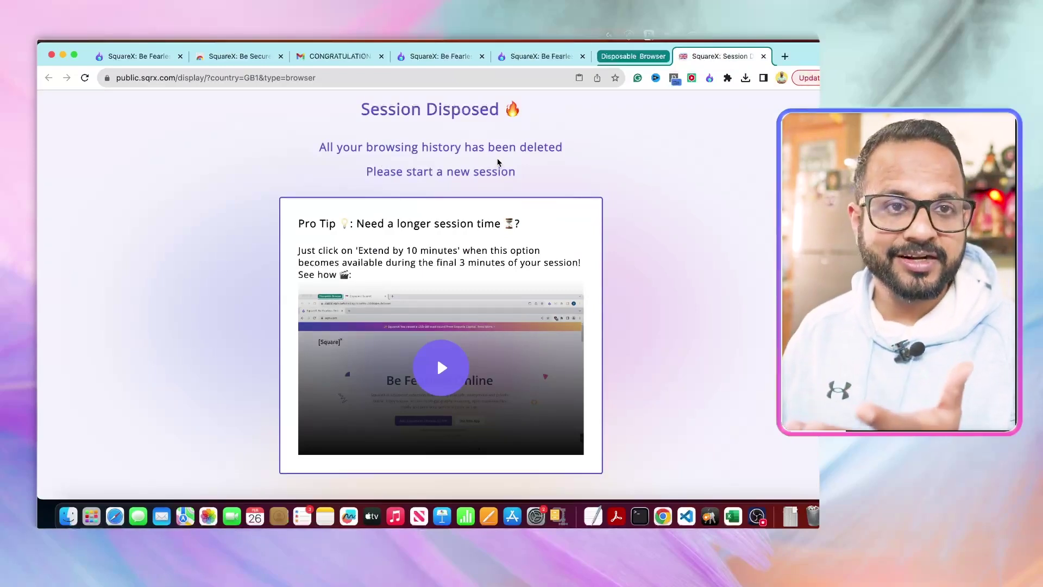
left_click(764, 57)
left_click(414, 58)
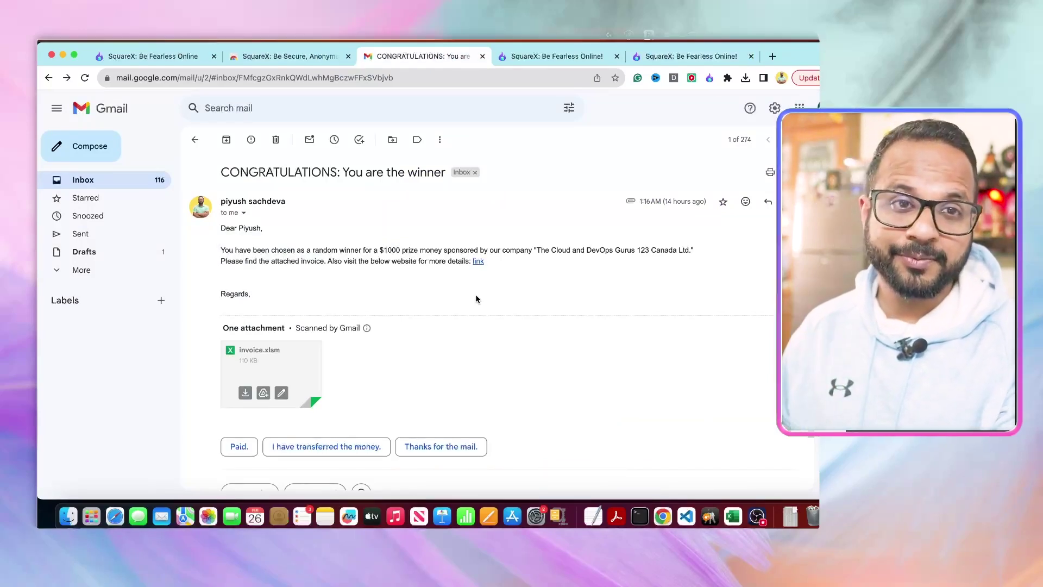
Step: Open the email's 'link' hyperlink in a Canada SquareX disposable browser
right_click(480, 264)
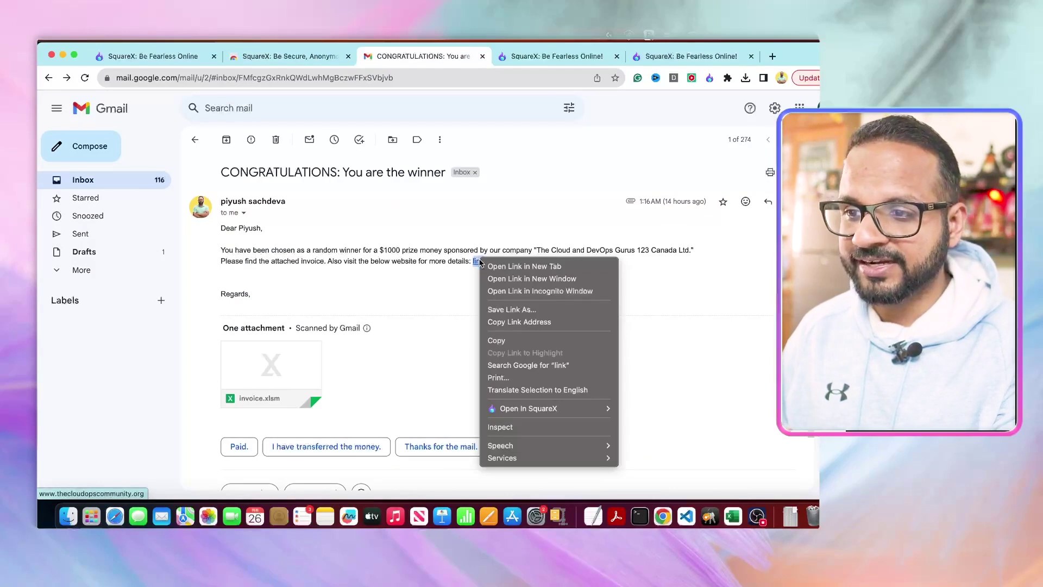
mouse_move(518, 412)
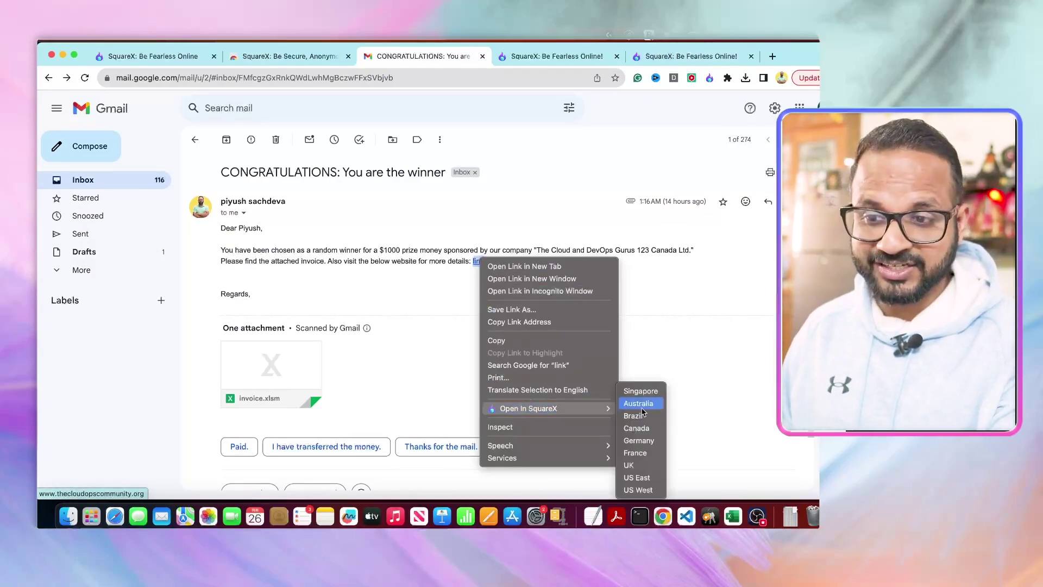
left_click(635, 429)
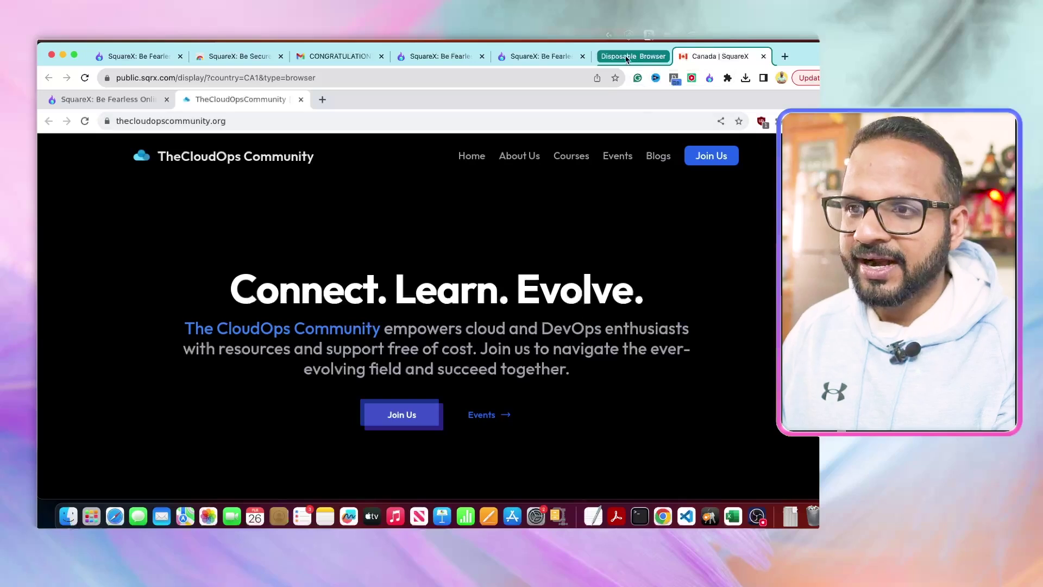
Step: Dispose of the Canada session from the SquareX panel and return to the Final Steps page
left_click(539, 57)
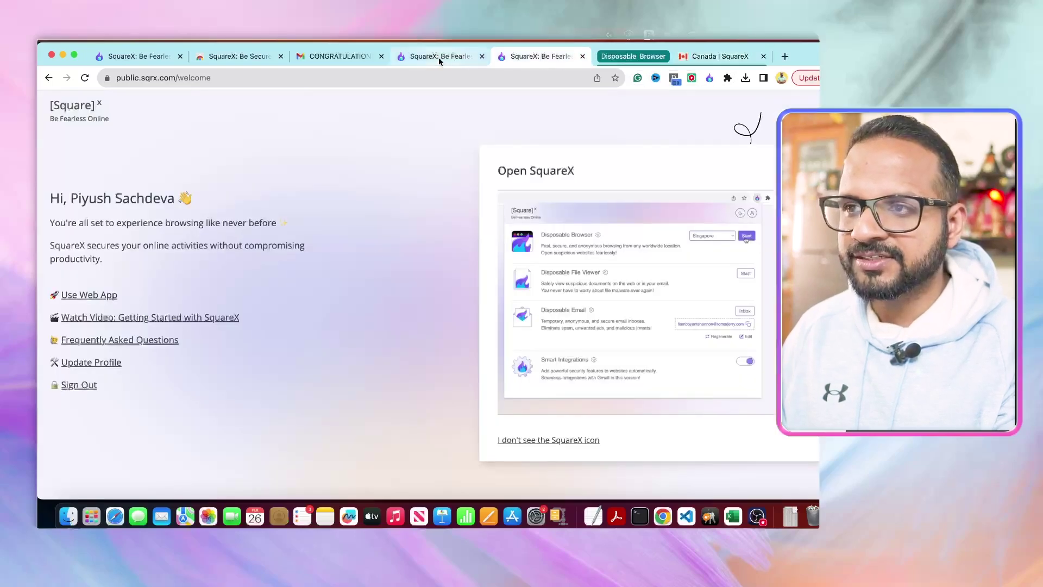
left_click(458, 57)
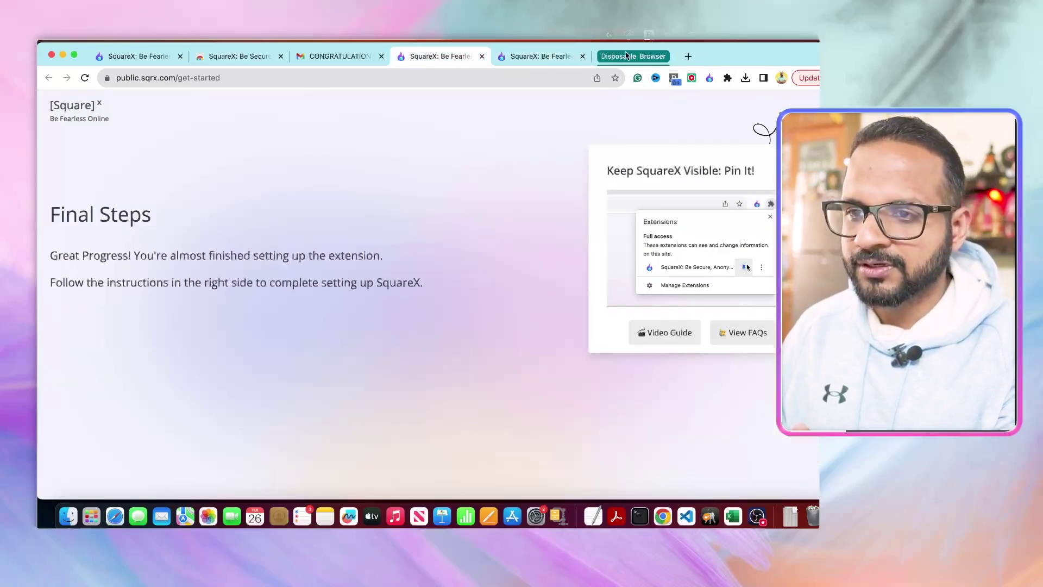
left_click(551, 56)
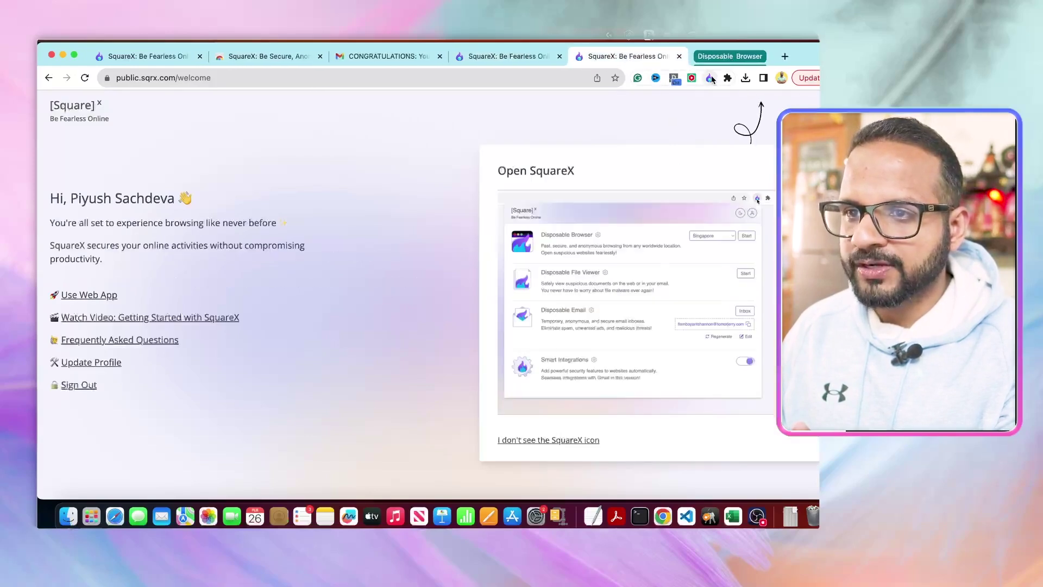
left_click(710, 78)
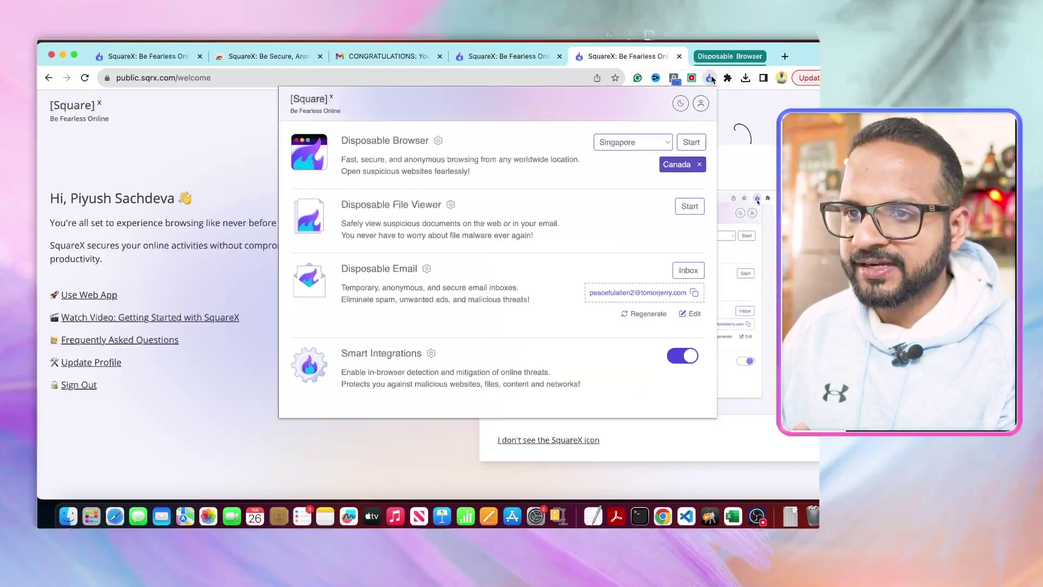
left_click(700, 165)
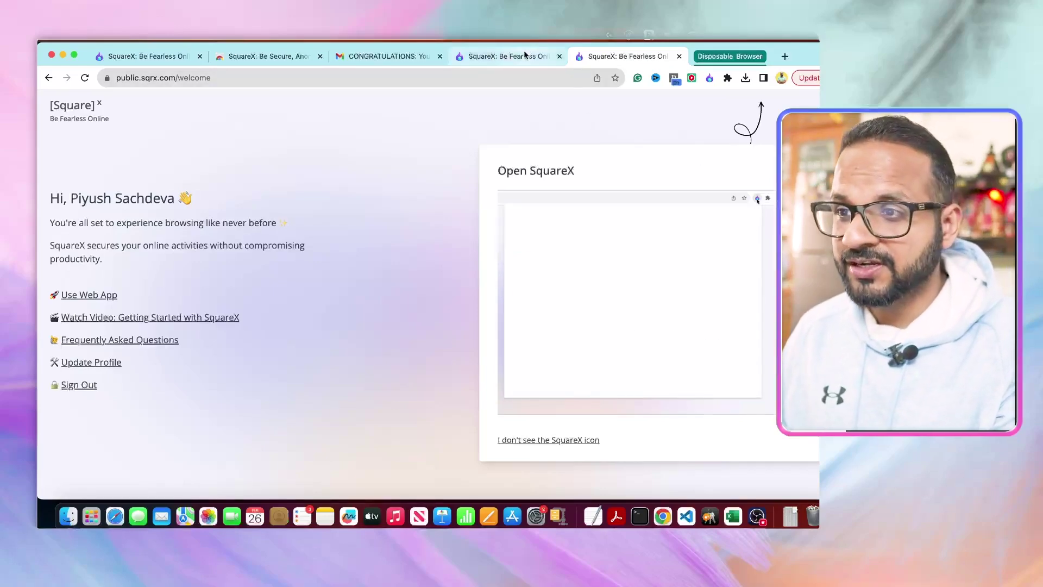
left_click(525, 55)
Step: Start the Disposable File Viewer from the SquareX extension panel
left_click(710, 78)
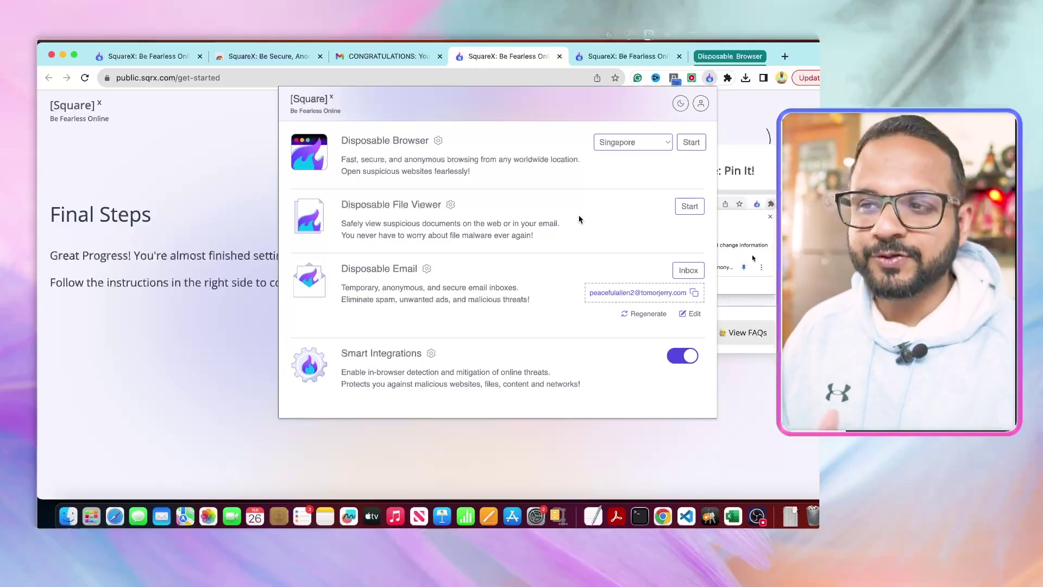
left_click(689, 206)
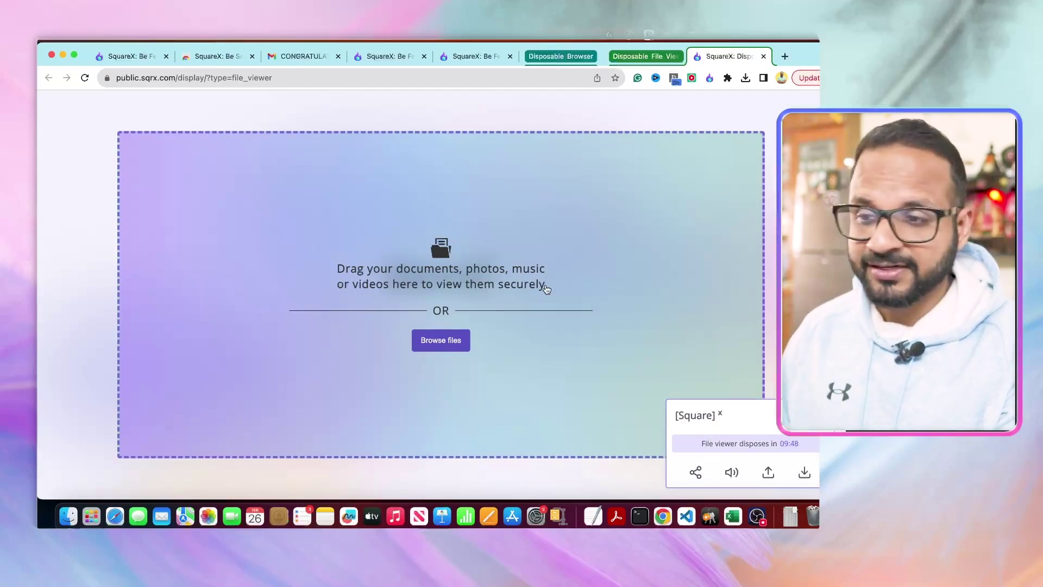
Step: Load invoice.xlsm into the disposable file viewer, then close the viewer tab with Cmd+W
left_click(436, 341)
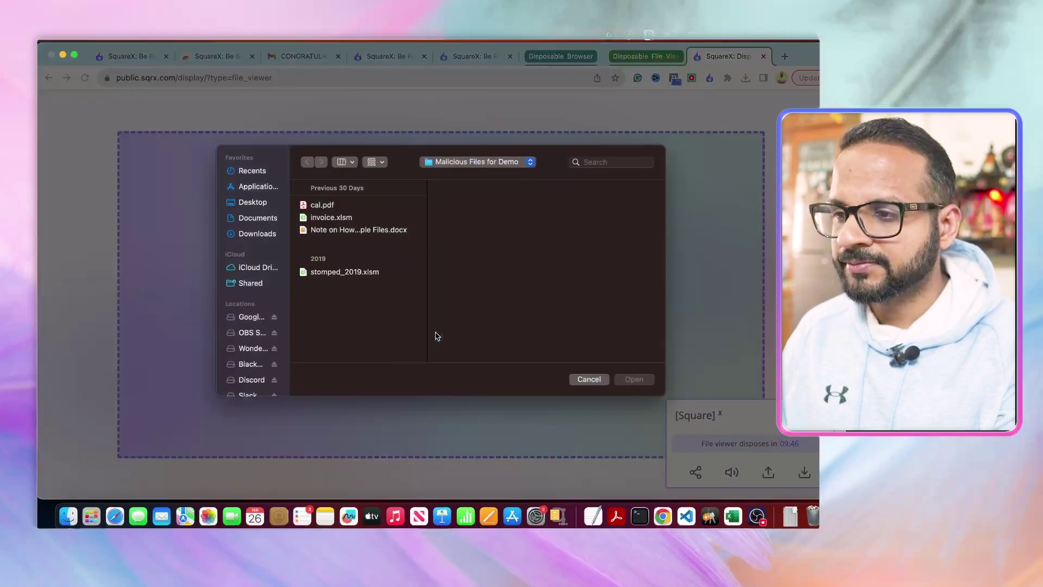
left_click(336, 218)
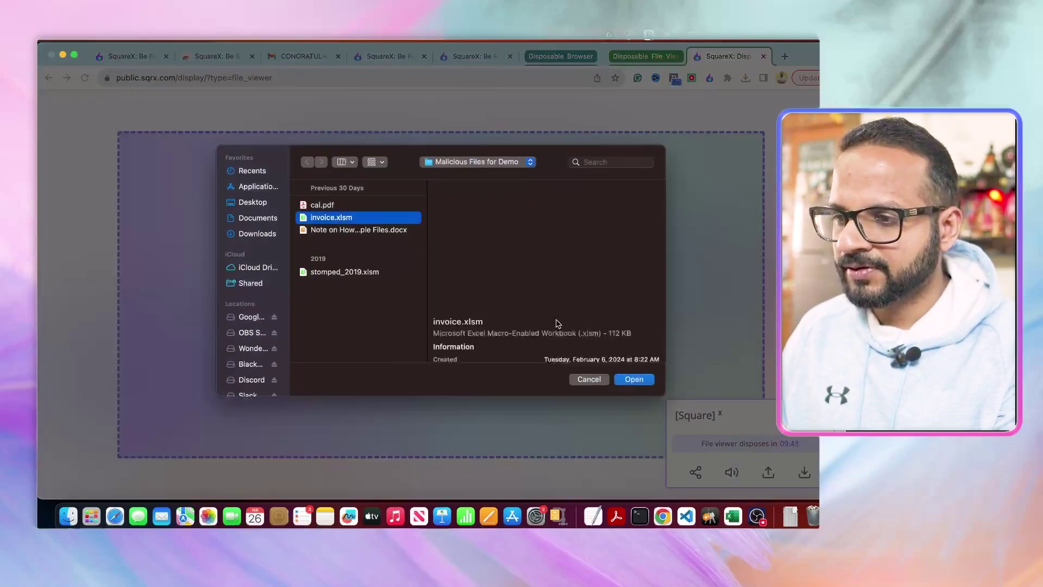
left_click(641, 383)
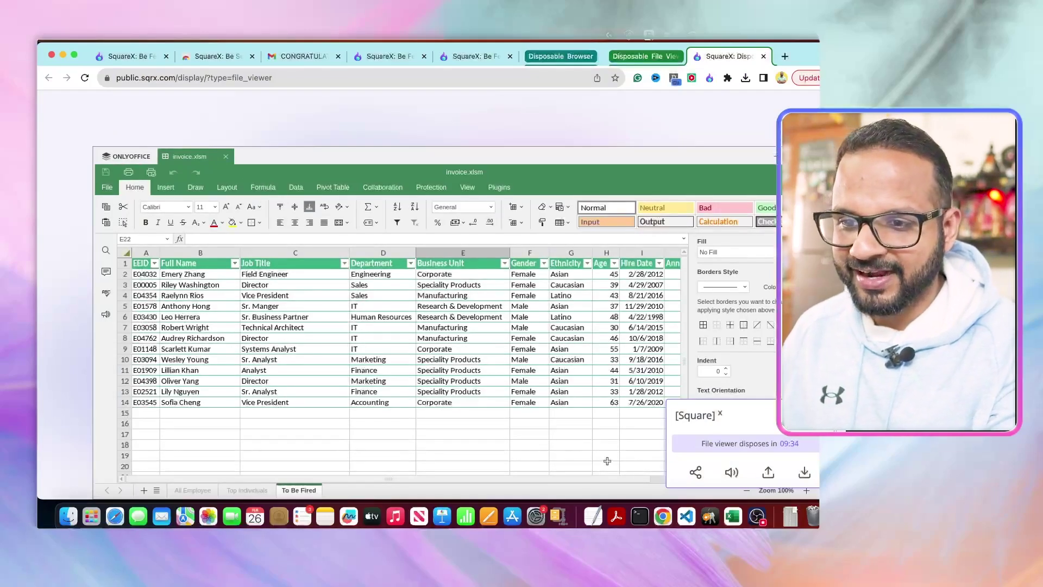
key("super+w")
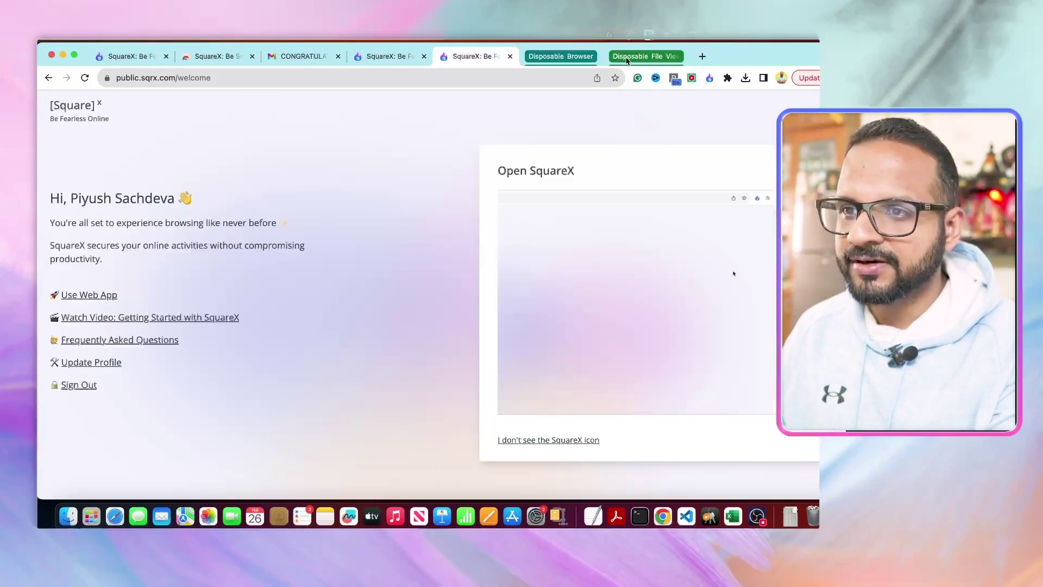
Step: Regenerate the SquareX disposable email address and copy the new address
left_click(709, 78)
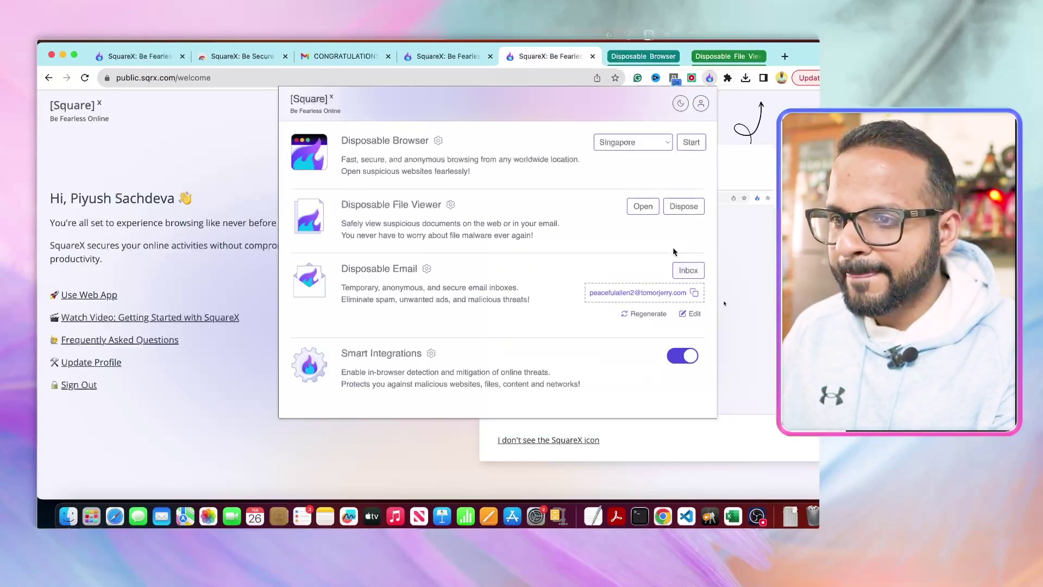
left_click(683, 207)
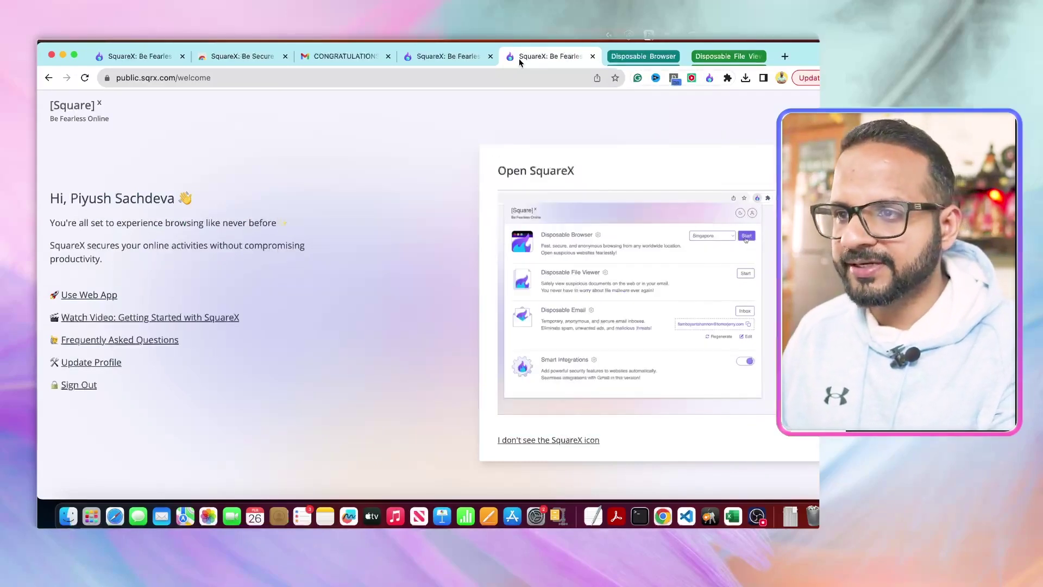
left_click(709, 79)
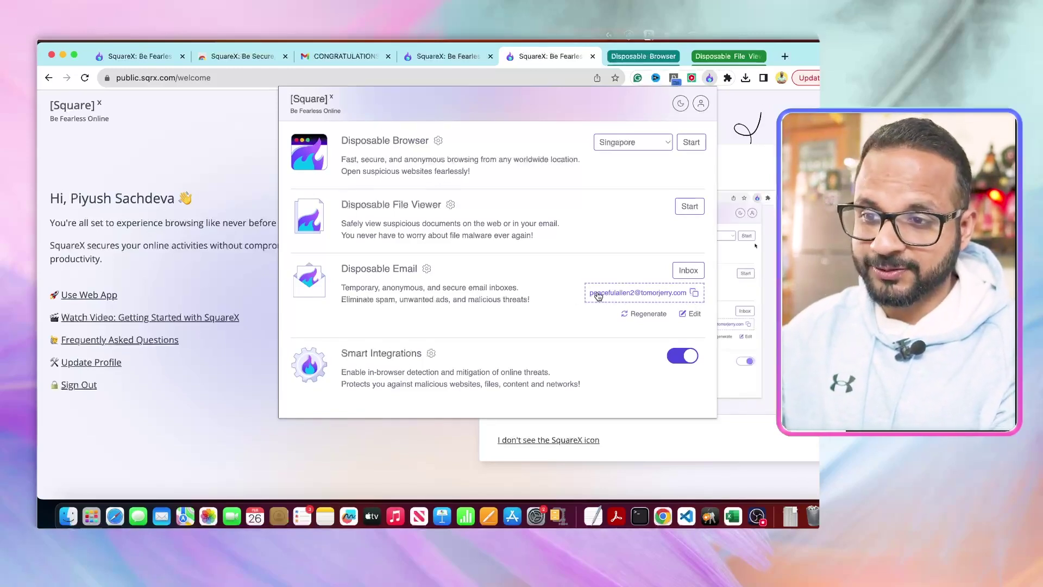
left_click(642, 314)
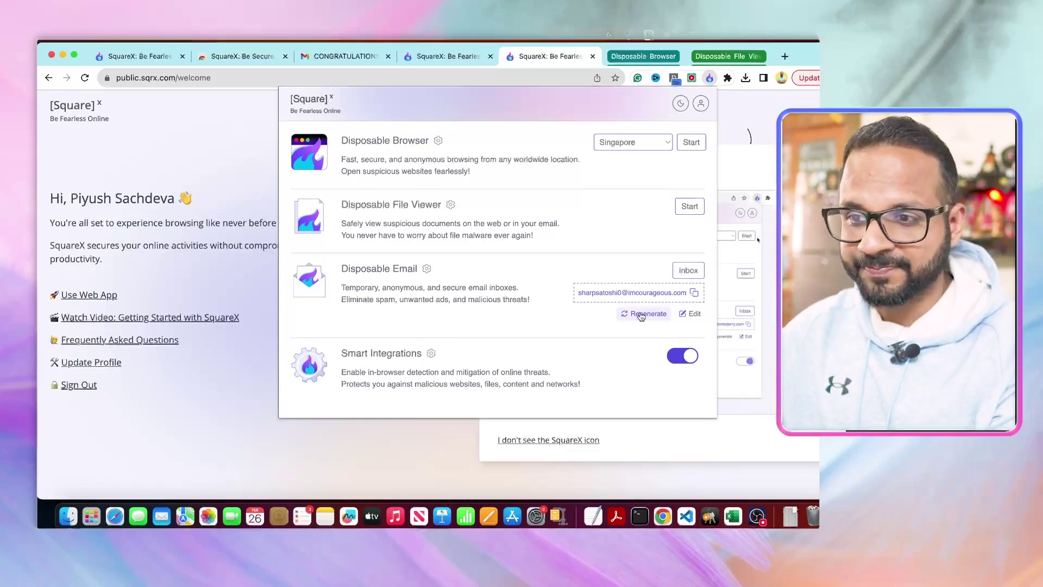
left_click(694, 293)
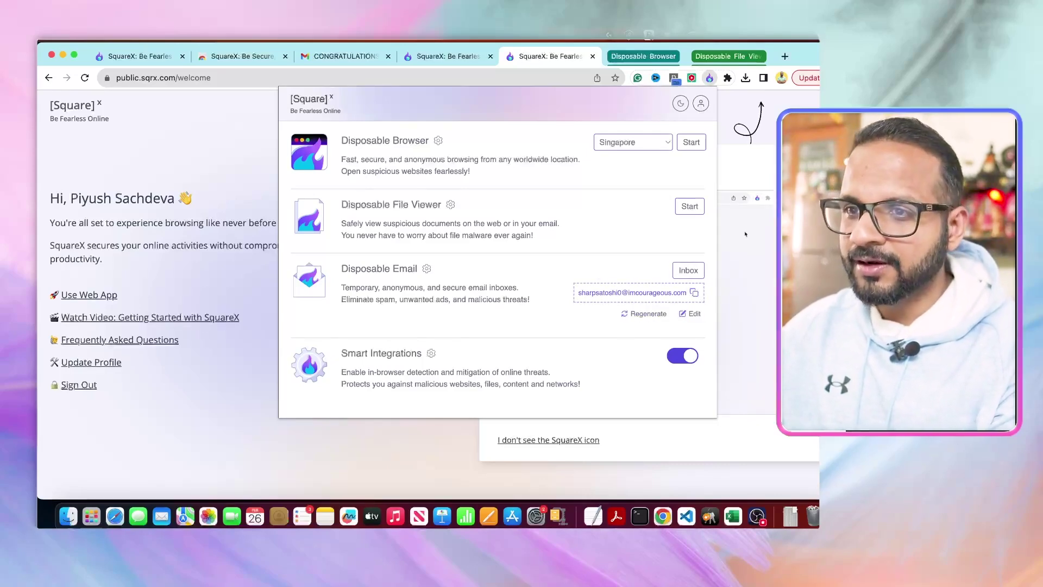
Step: Load canva.com in a new tab and sign up using the pasted disposable email address
left_click(785, 58)
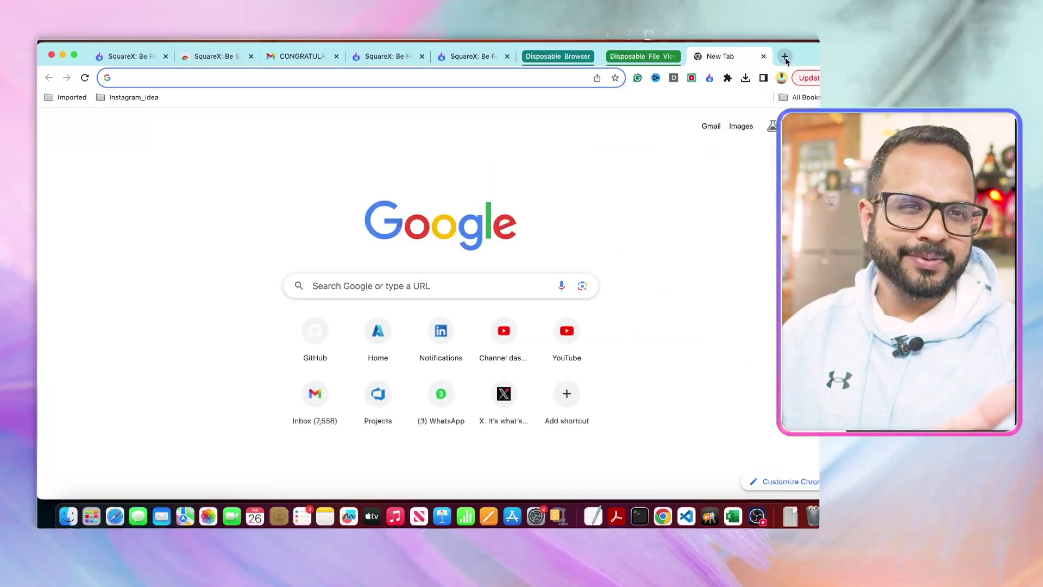
type("can")
key("Return")
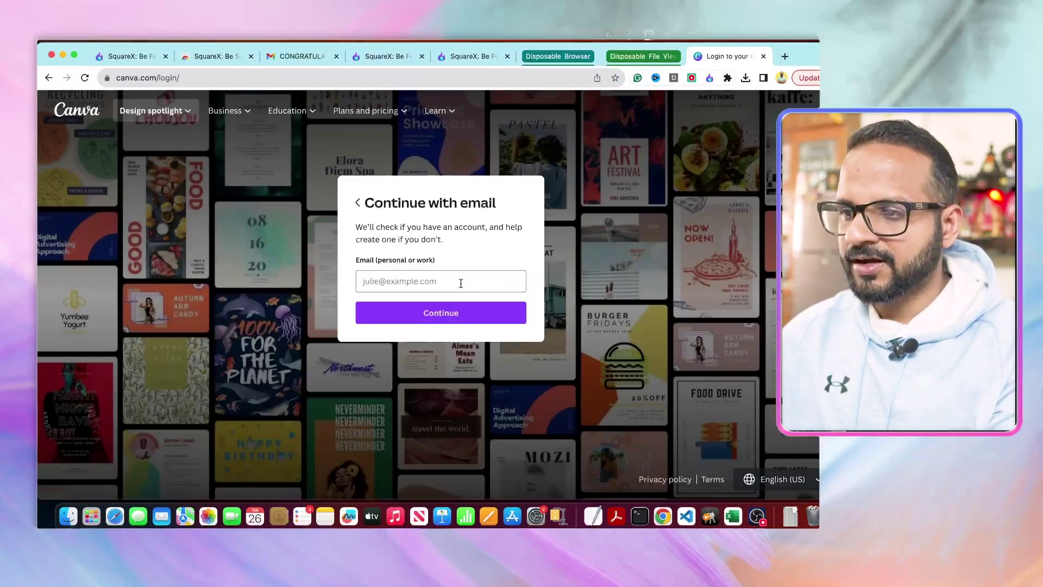
left_click(459, 282)
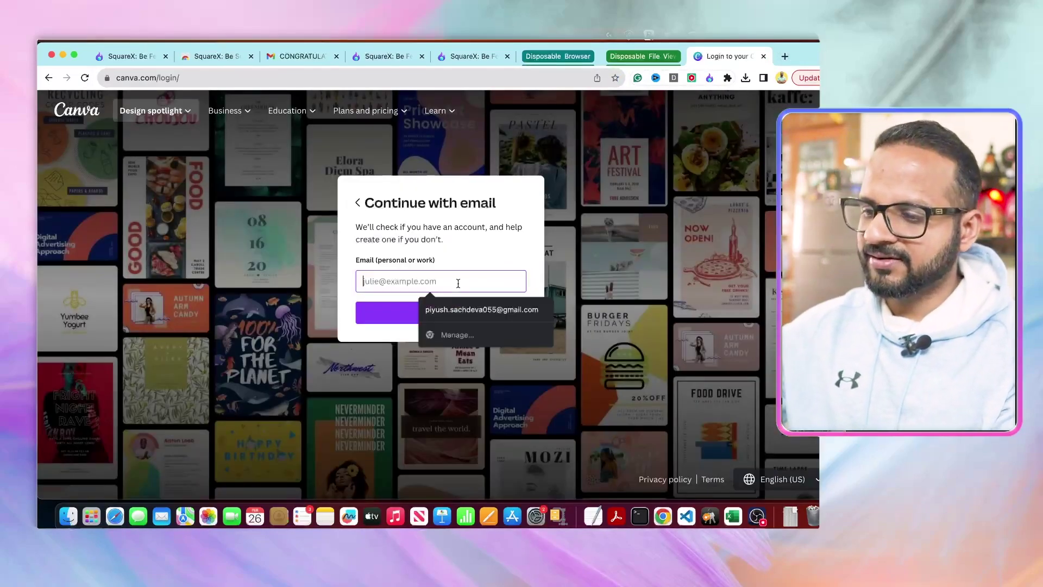
key("super+v")
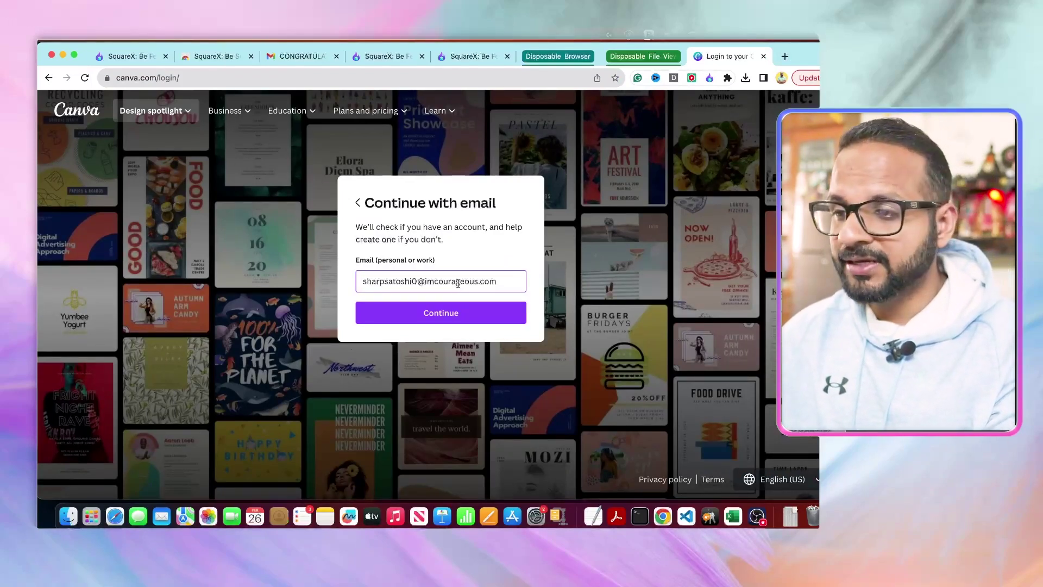
left_click(440, 311)
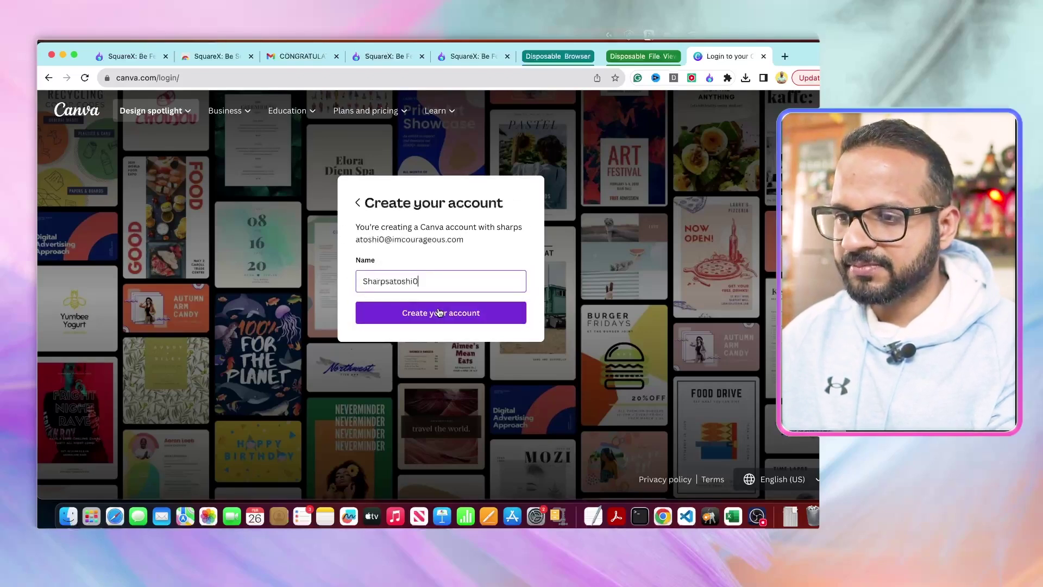
left_click(440, 312)
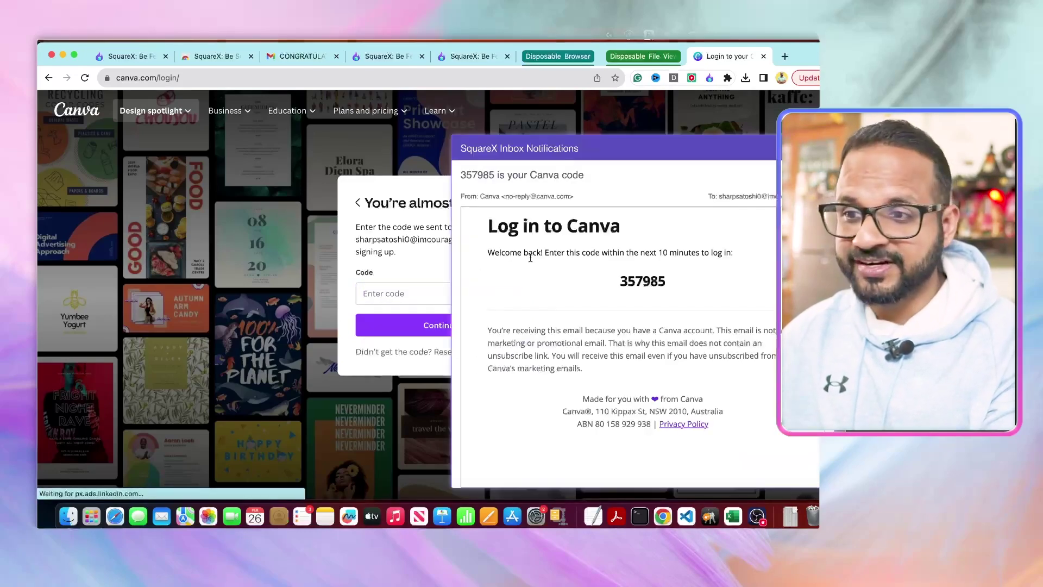
Step: Enter the emailed verification code into Canva and skip the team invitation with Maybe later
double_click(643, 281)
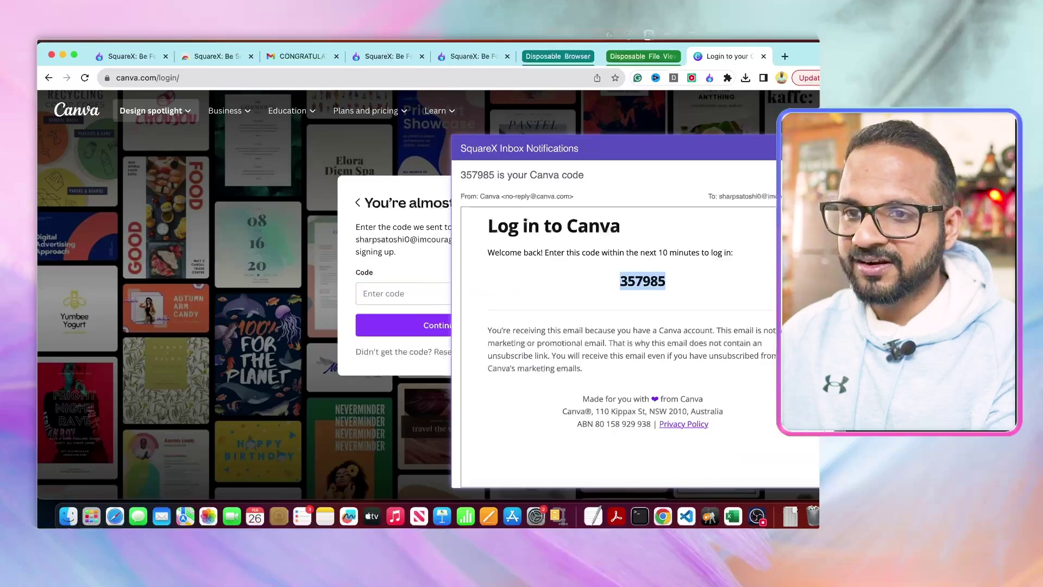
key("super+v")
left_click(454, 325)
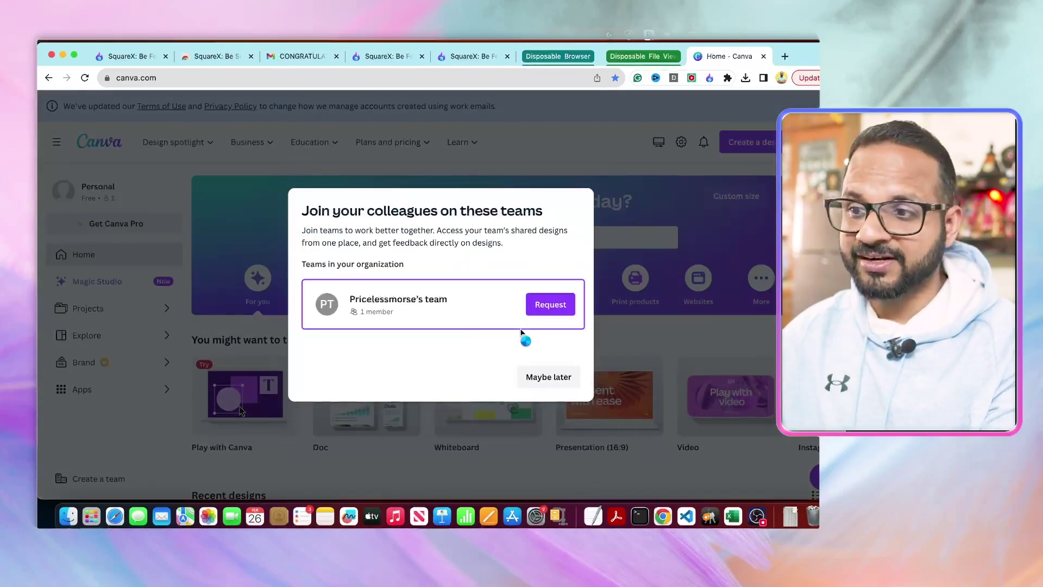
left_click(545, 377)
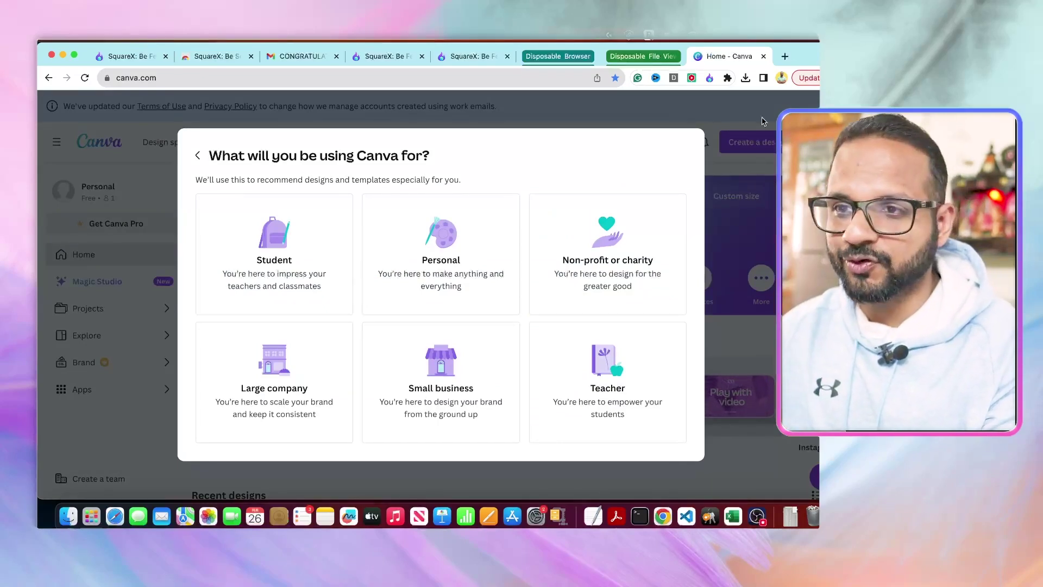
Step: Close the Canva tab and return to the Gmail prize-winner email with invoice.xlsm
left_click(762, 57)
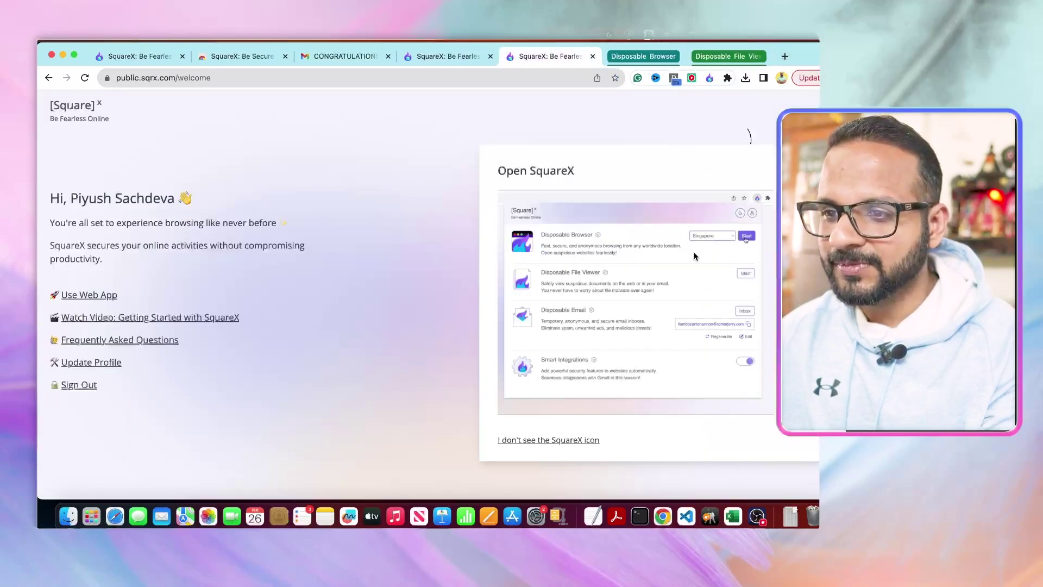
left_click(709, 79)
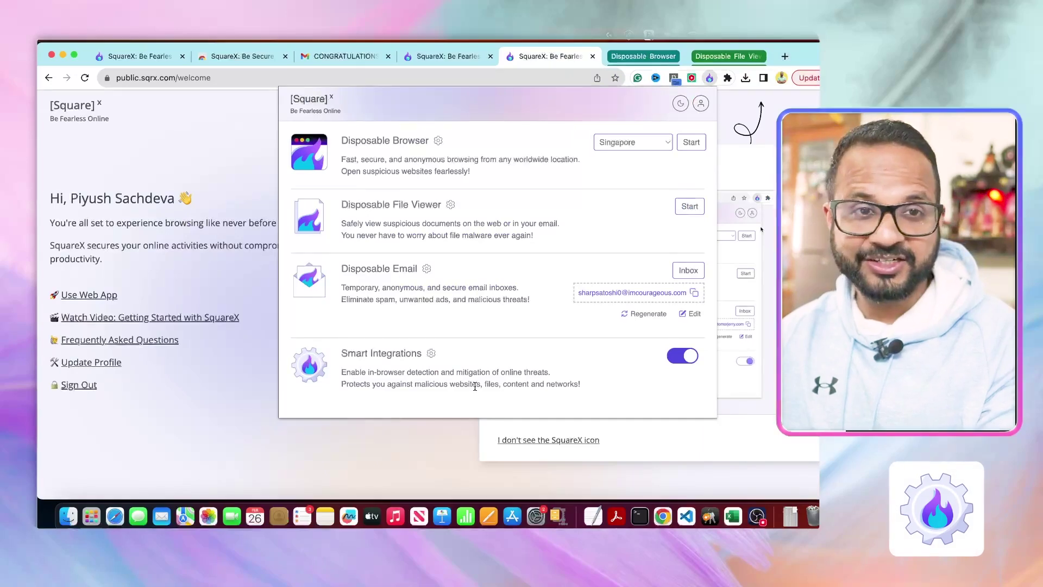
left_click(330, 54)
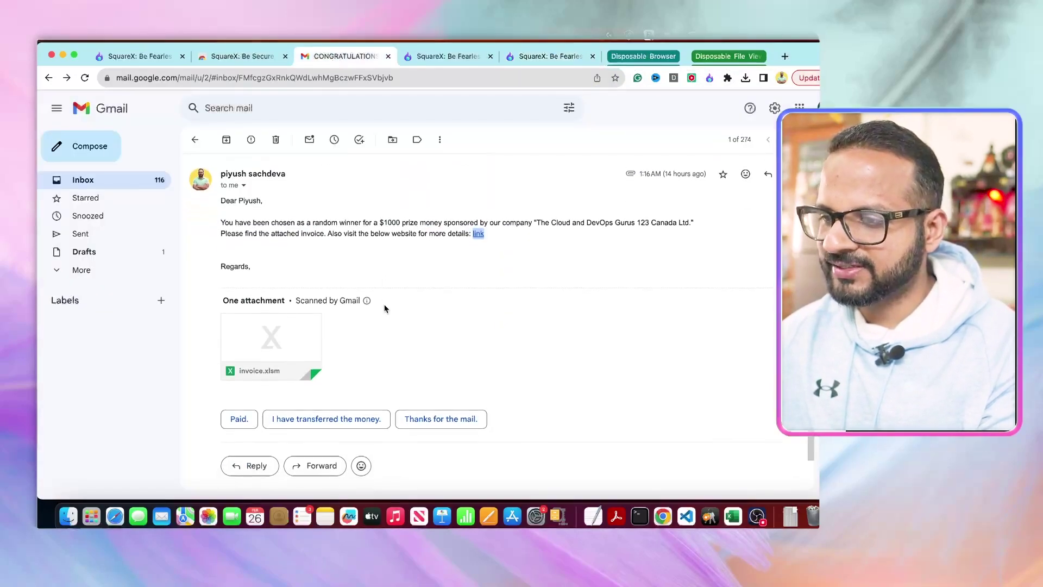
scroll(384, 308, "down", 1)
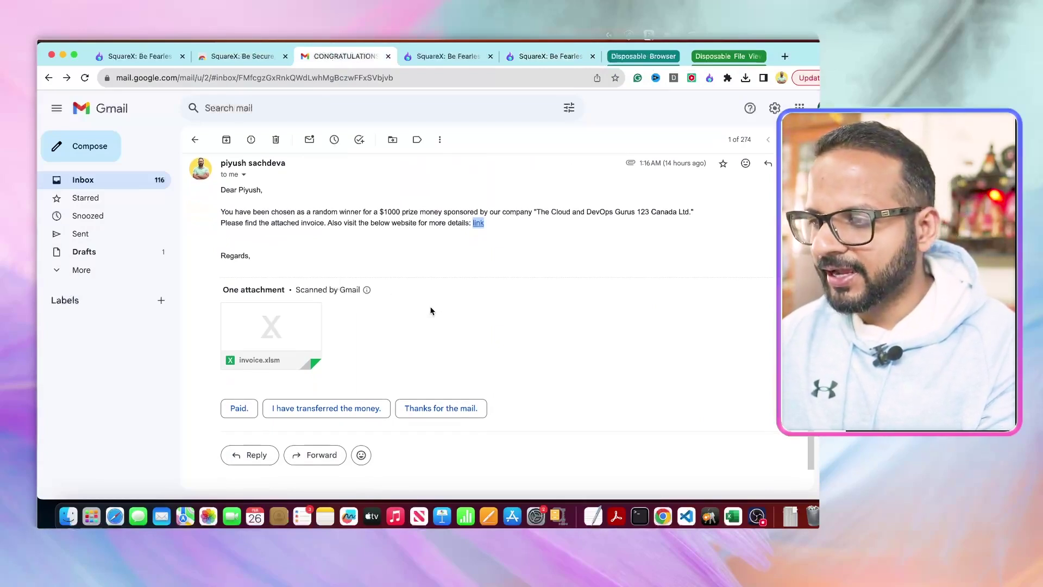
scroll(431, 311, "up", 1)
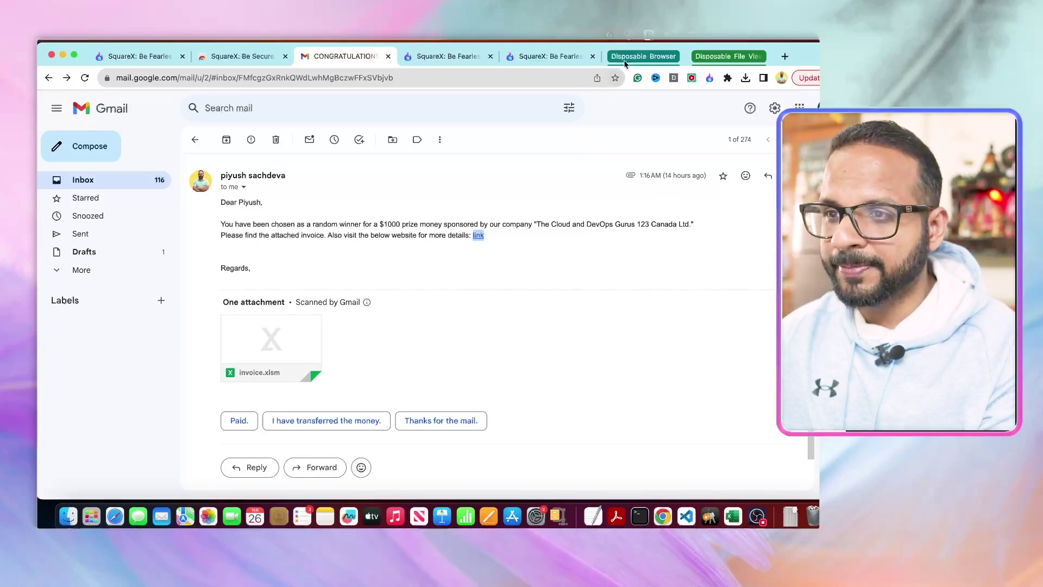
Step: Switch on SquareX's Gmail: Scan for Malicious Documents, then return to the prize-winner email
left_click(555, 55)
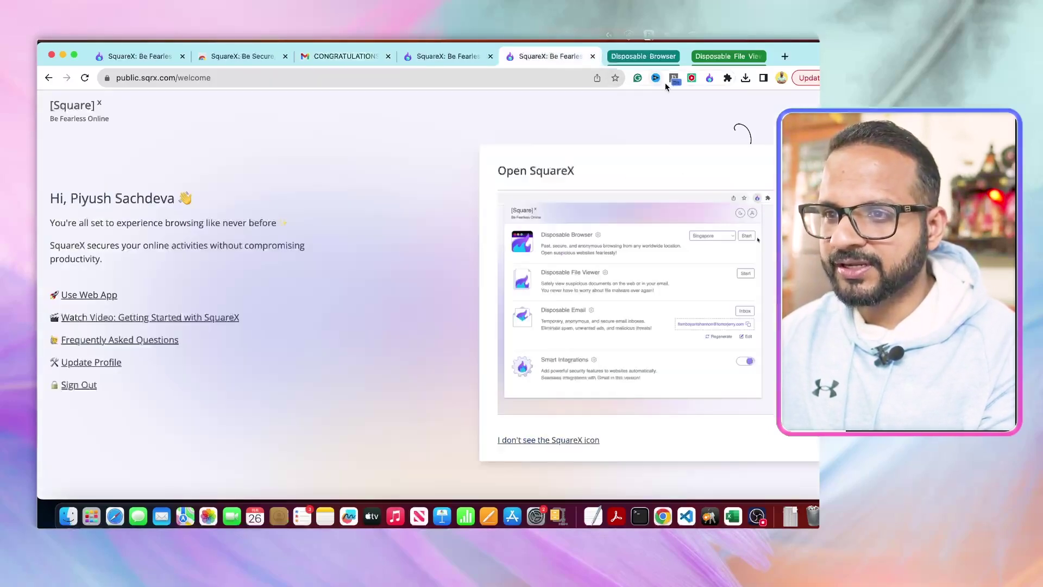
left_click(710, 78)
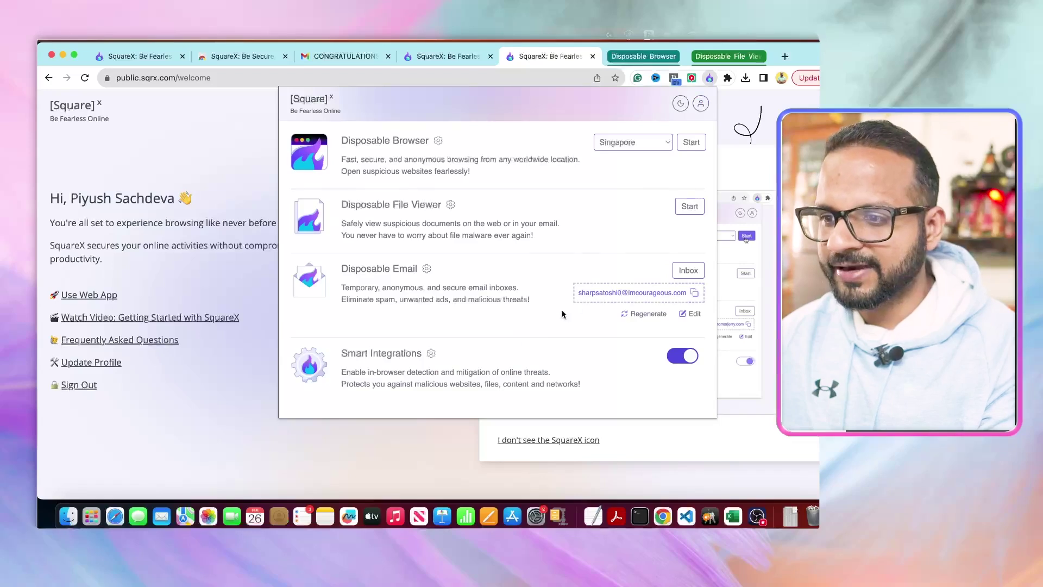
left_click(430, 353)
left_click(675, 248)
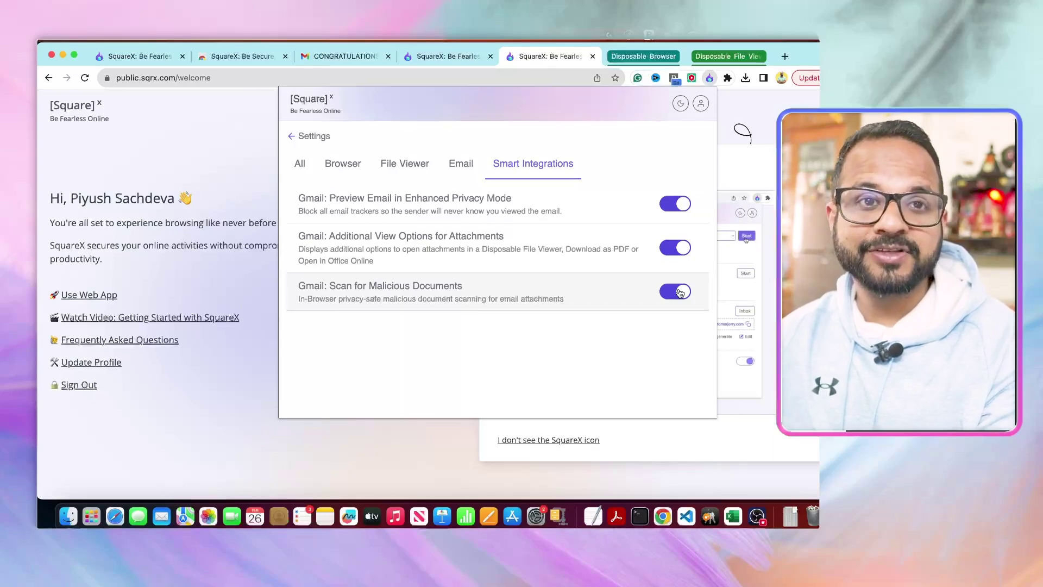
left_click(324, 58)
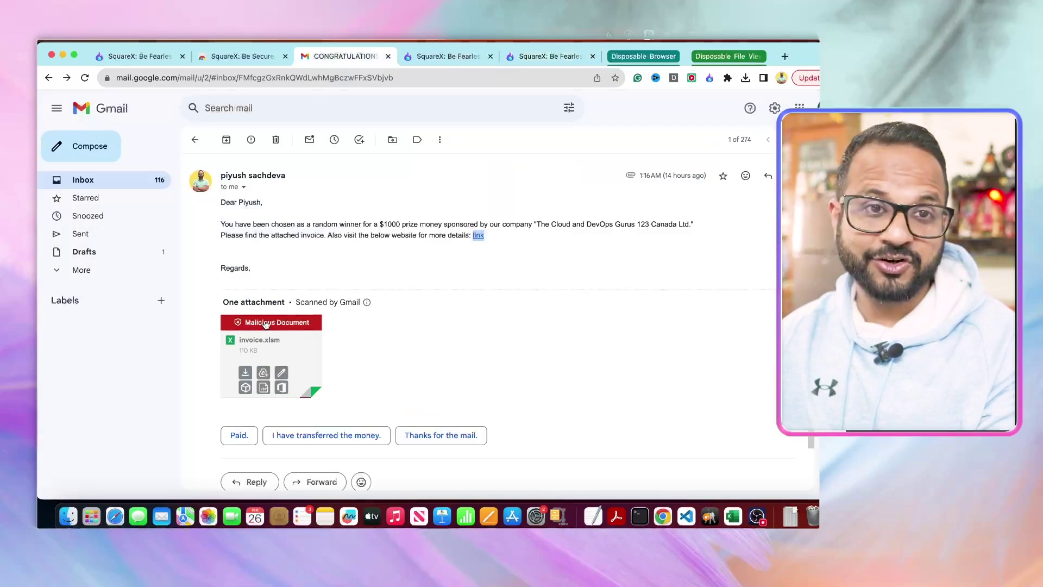
Step: Bring up the Open In SquareX region submenu for the invoice.xlsm attachment
scroll(394, 293, "down", 1)
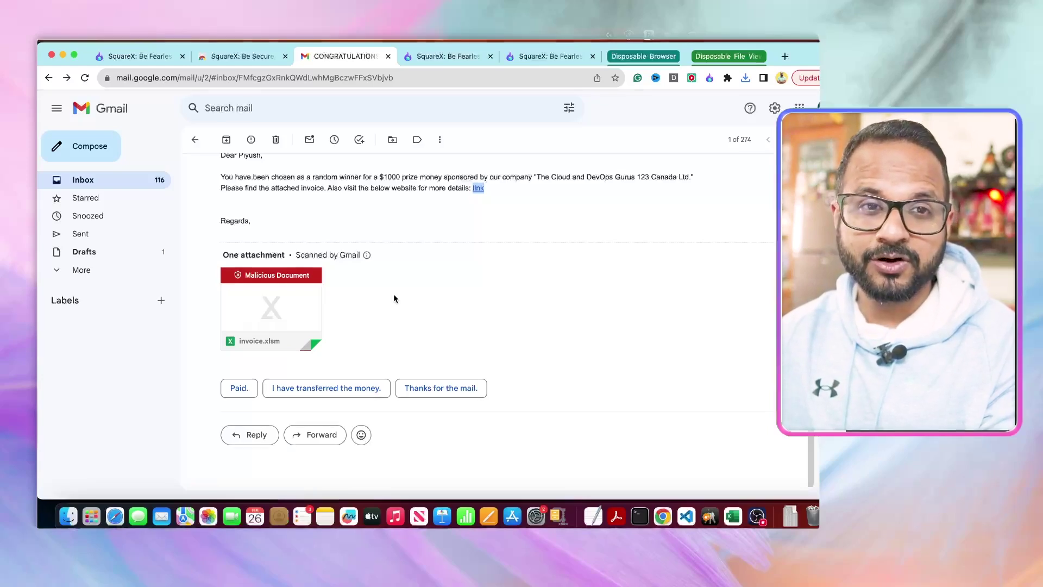
mouse_move(305, 305)
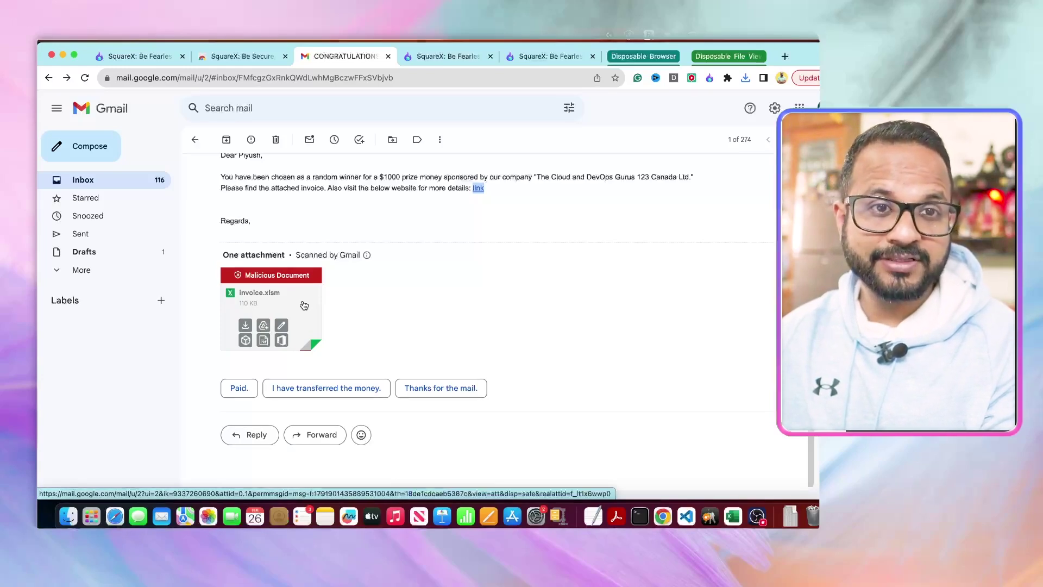
right_click(304, 305)
mouse_move(384, 389)
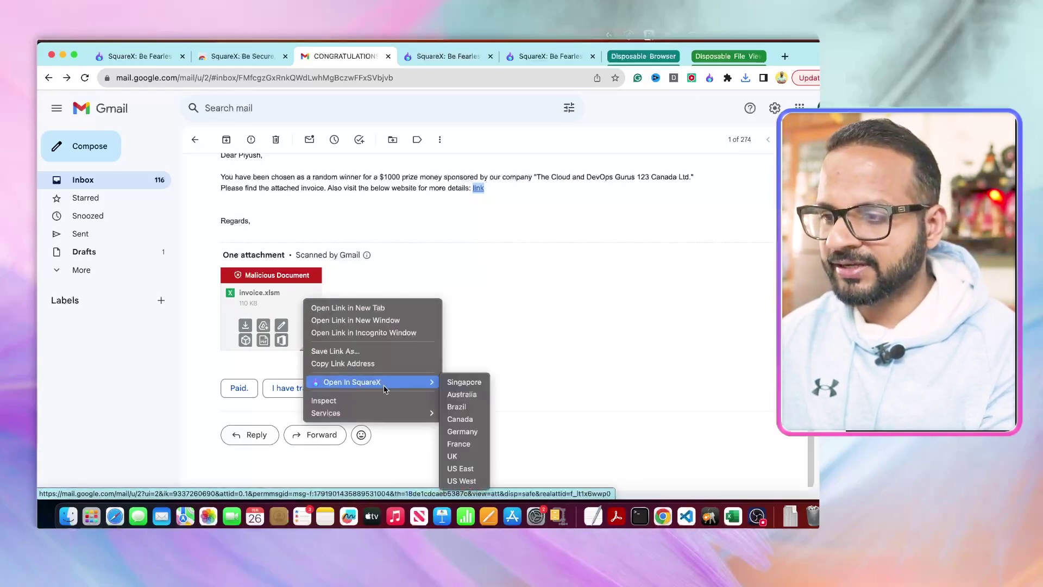
Step: Open invoice.xlsm in a SquareX disposable file viewer routed through Canada
left_click(475, 419)
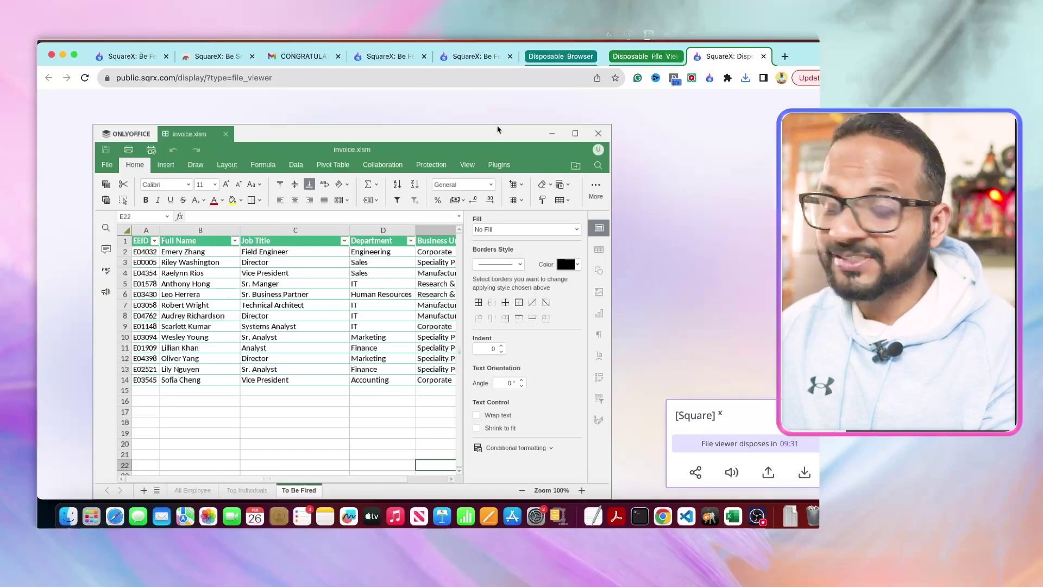
Step: Return to the SquareX welcome page and show the extension panel
left_click(376, 57)
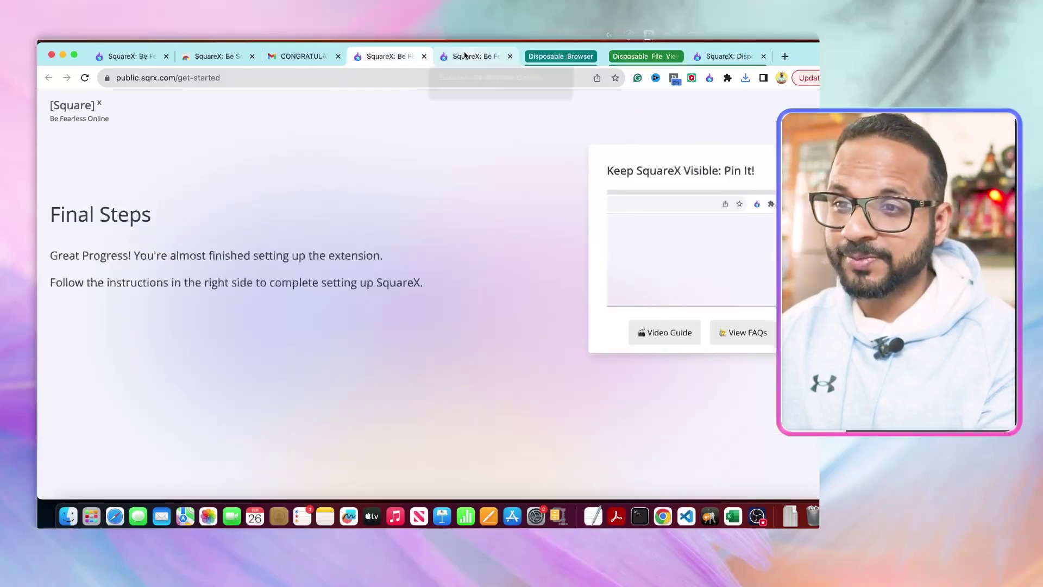
left_click(465, 55)
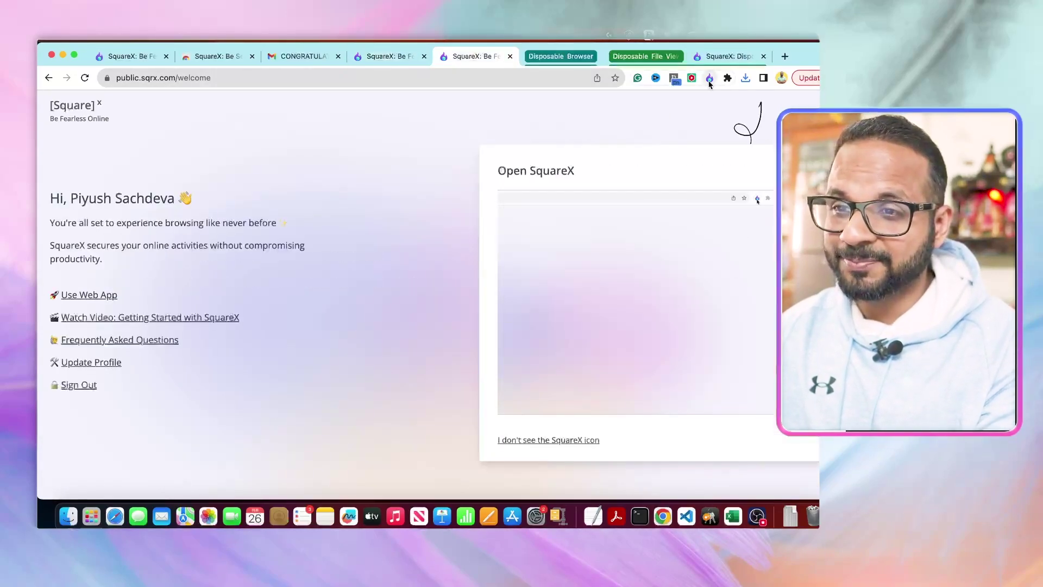
left_click(710, 79)
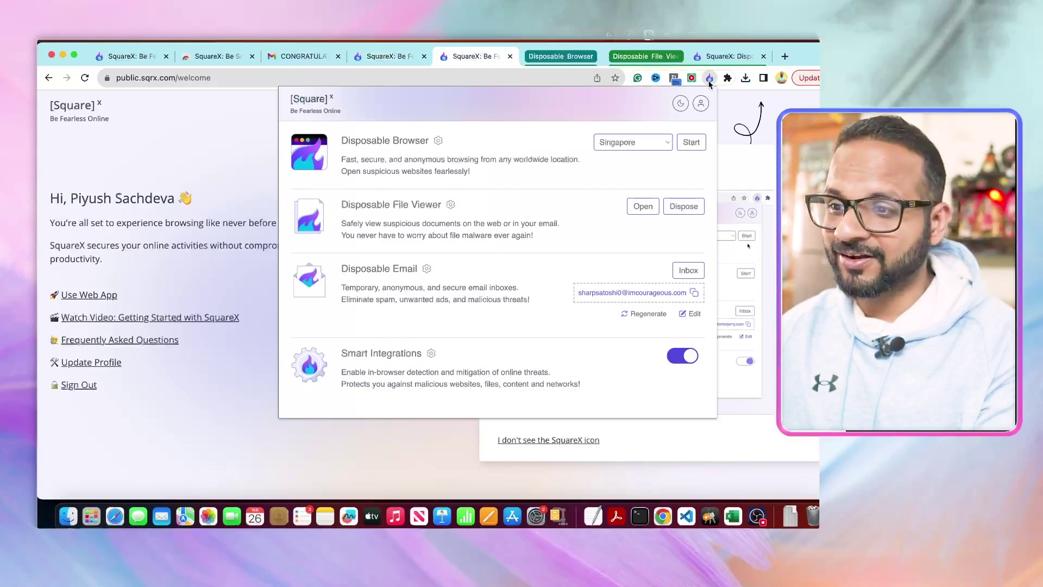